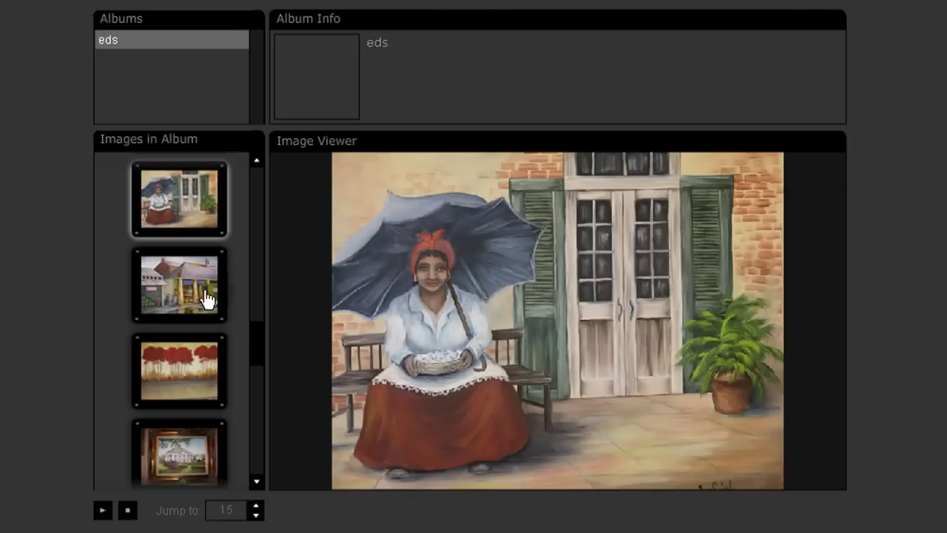
- Browse through the market, red trees, plantation, yellow house, French Quarter and magnolia paintings
{"action": "left_click", "coordinate": [188, 294]}
{"action": "left_click", "coordinate": [186, 392]}
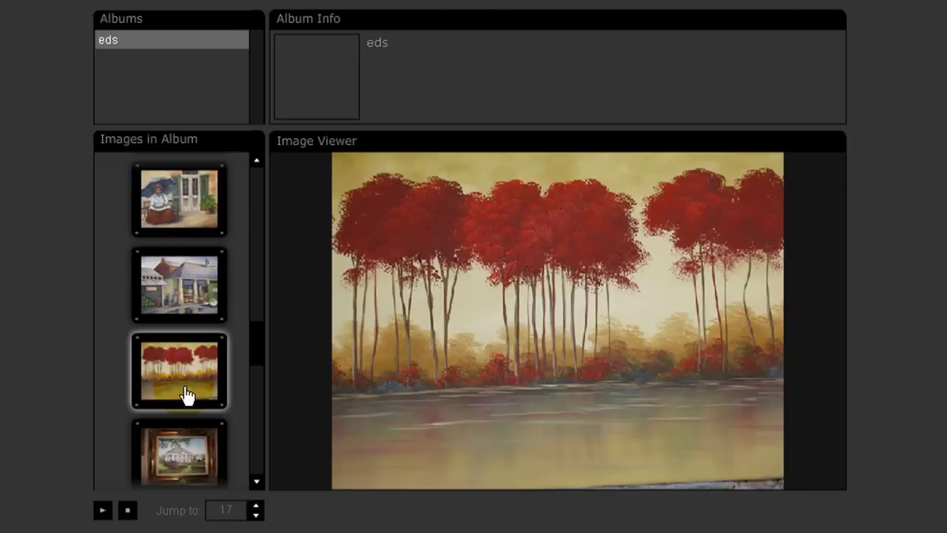
{"action": "left_click", "coordinate": [193, 459]}
{"action": "left_click", "coordinate": [195, 453]}
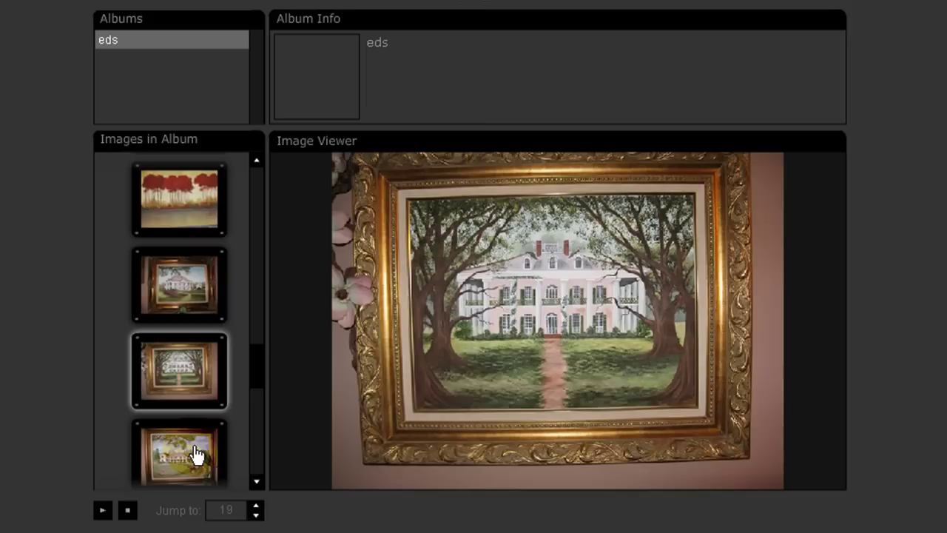
{"action": "left_click", "coordinate": [194, 453]}
{"action": "left_click", "coordinate": [194, 453]}
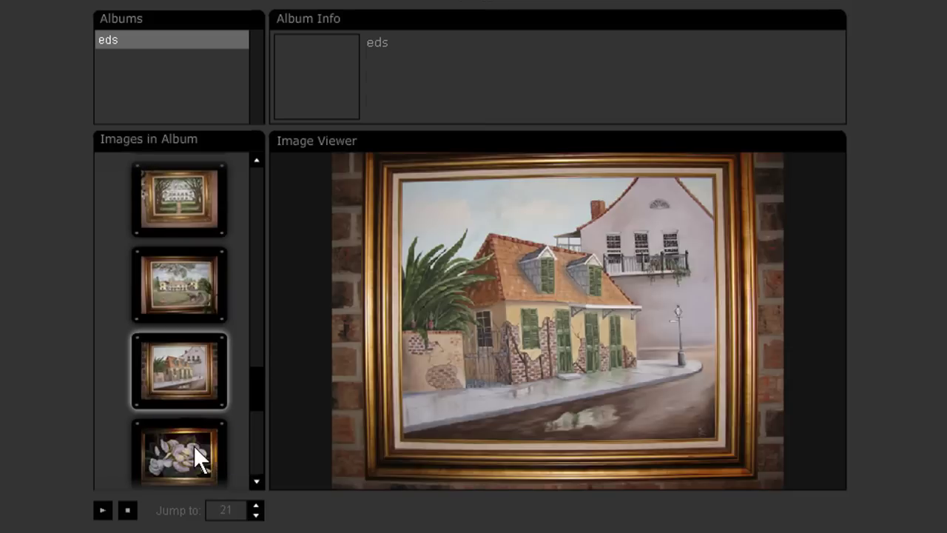
{"action": "left_click", "coordinate": [195, 452]}
- Jump among the French Quarter, magnolia and cotton field paintings, ending on the farmhouse and oak
{"action": "left_click", "coordinate": [196, 295]}
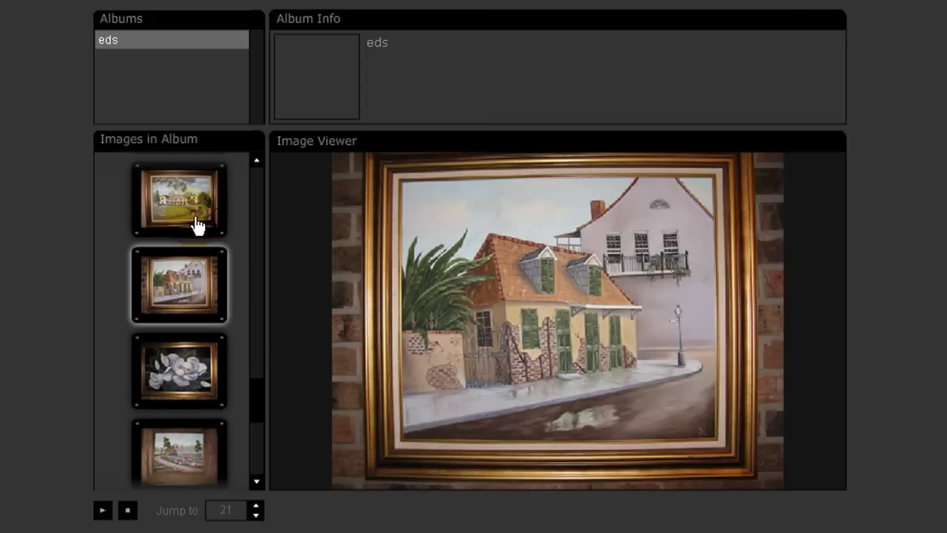
{"action": "left_click", "coordinate": [197, 226]}
{"action": "left_click", "coordinate": [200, 292]}
{"action": "left_click", "coordinate": [191, 370]}
{"action": "left_click", "coordinate": [185, 448]}
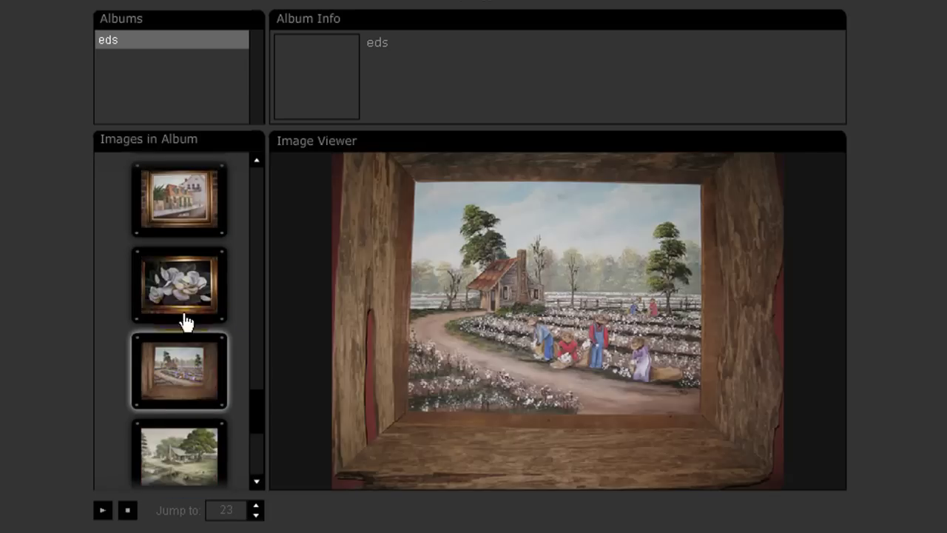
{"action": "left_click", "coordinate": [186, 320]}
{"action": "left_click", "coordinate": [191, 214]}
{"action": "left_click", "coordinate": [197, 378]}
{"action": "left_click", "coordinate": [196, 455]}
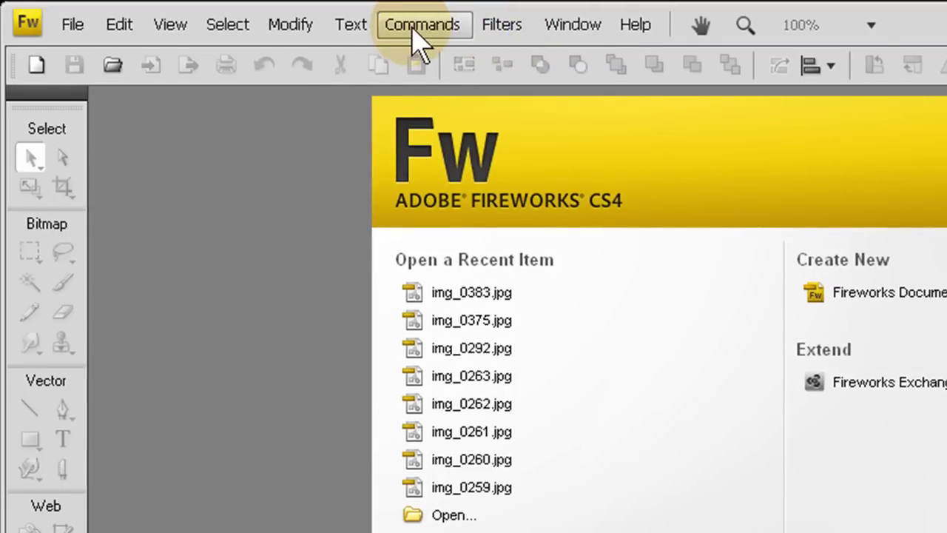
- Start a new slideshow with Commands > Create Slideshow and add a new album
{"action": "left_click", "coordinate": [412, 32]}
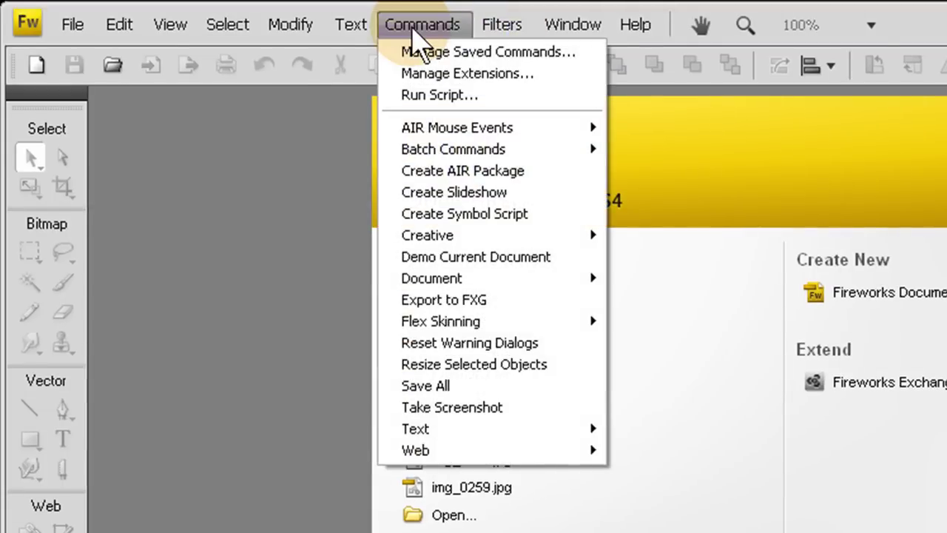
{"action": "left_click", "coordinate": [457, 194]}
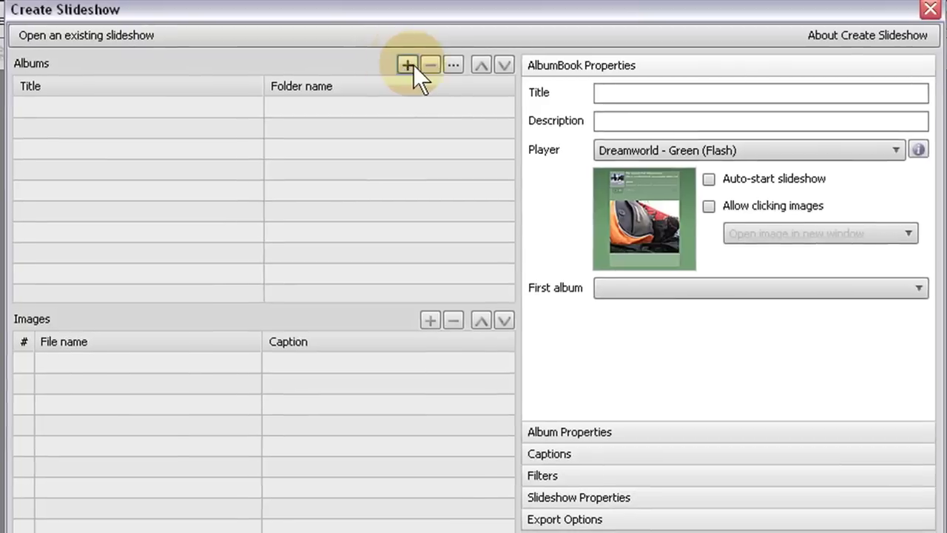
{"action": "left_click", "coordinate": [507, 69]}
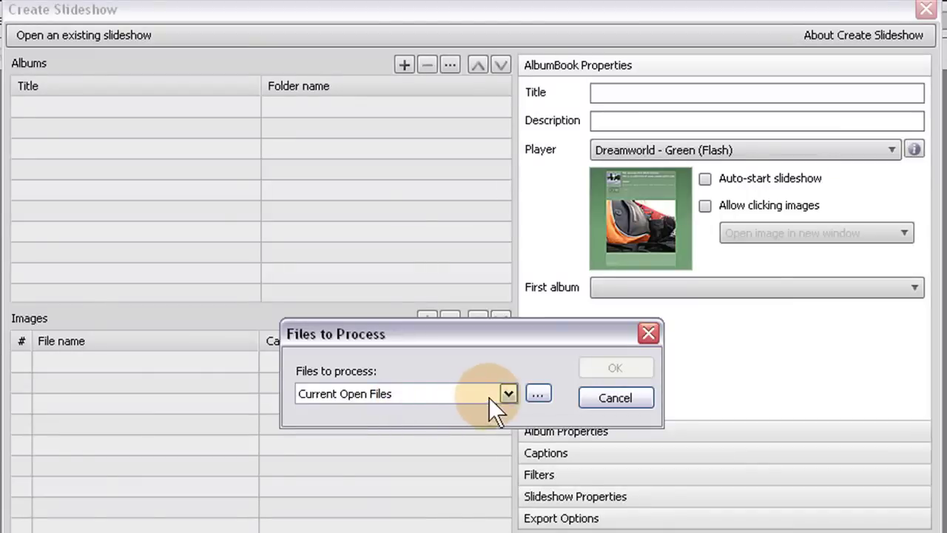
{"action": "left_click", "coordinate": [538, 393]}
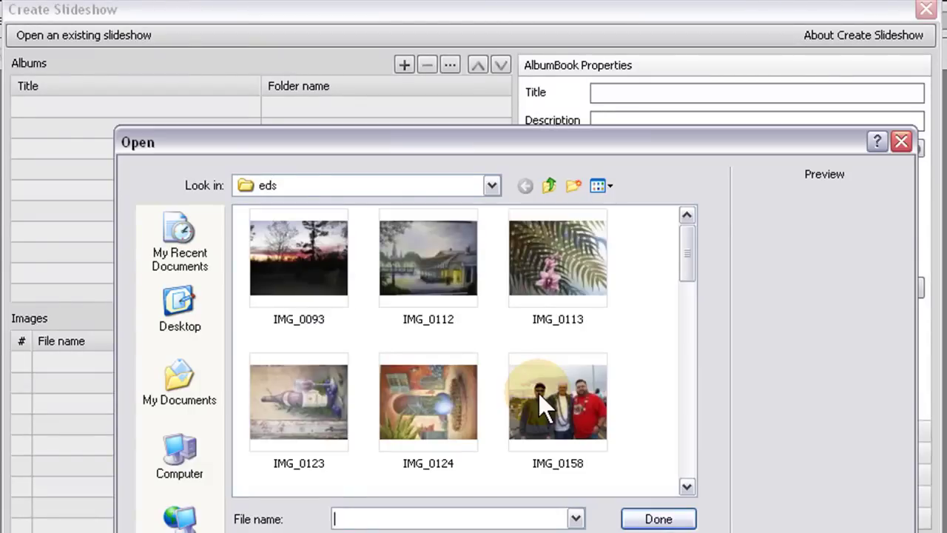
- Select every image in My Pictures > eds and create the eds album from them
{"action": "left_click", "coordinate": [550, 184]}
{"action": "left_click", "coordinate": [550, 185]}
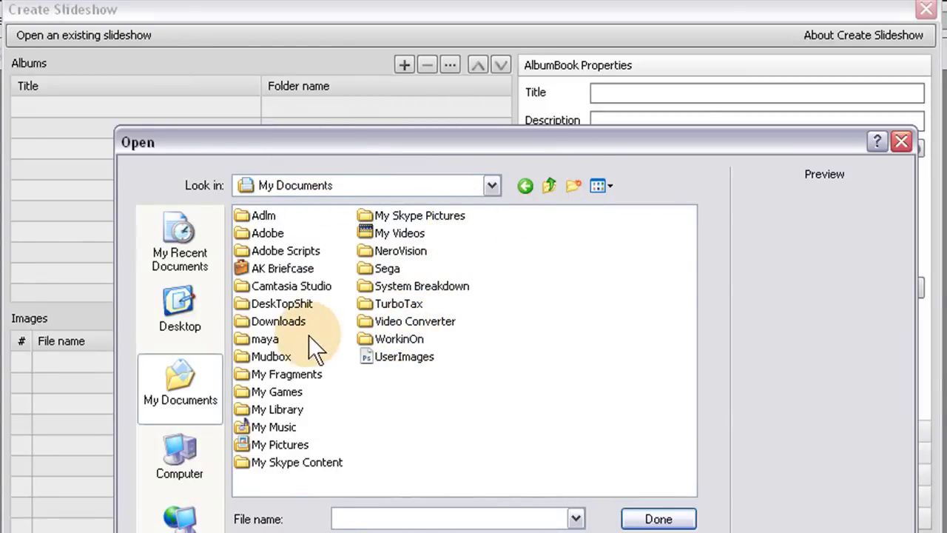
{"action": "double_click", "coordinate": [296, 445]}
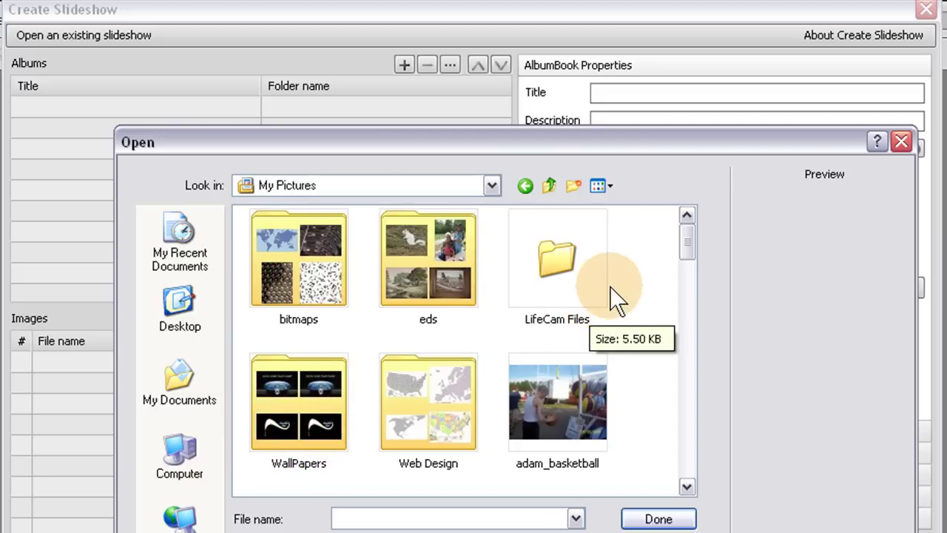
{"action": "double_click", "coordinate": [439, 264]}
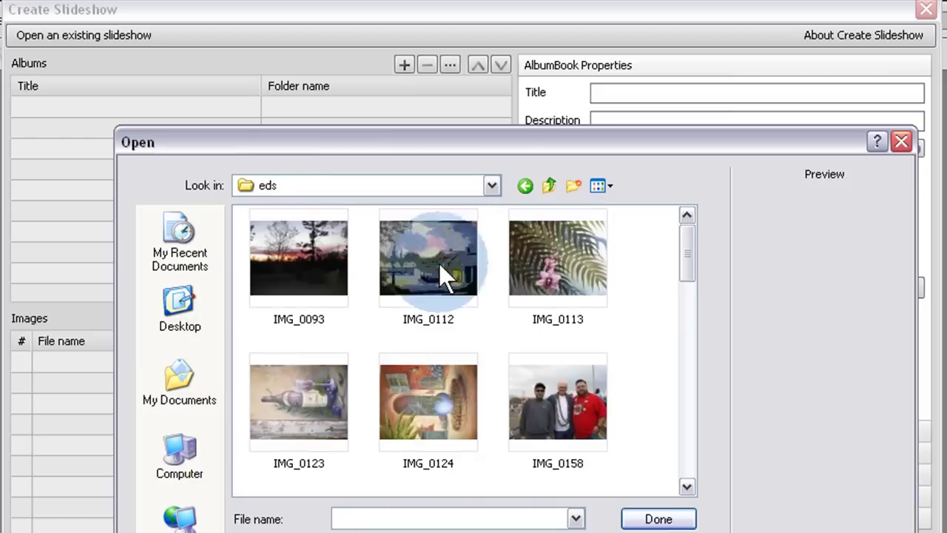
{"action": "left_click", "coordinate": [618, 322]}
{"action": "scroll", "coordinate": [640, 322], "scroll_direction": "down", "scroll_amount": 10}
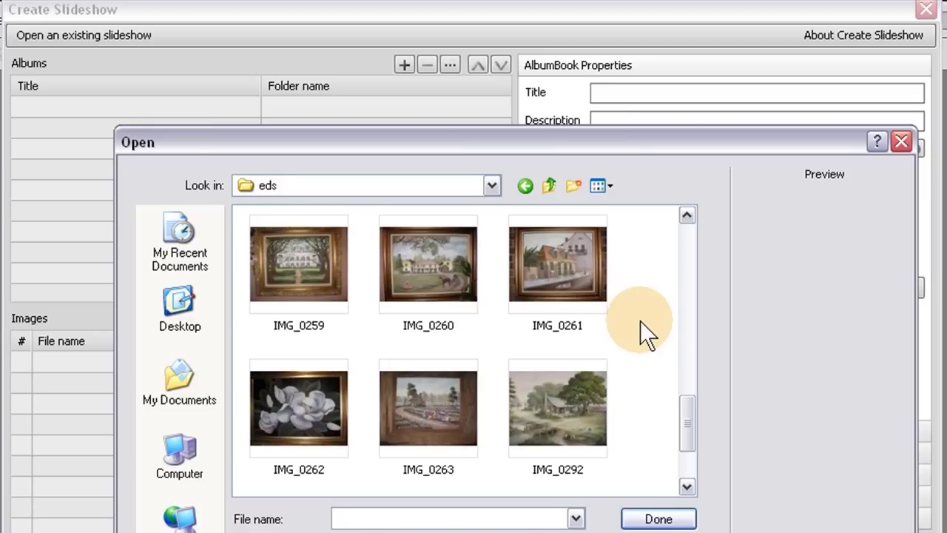
{"action": "key", "text": "ctrl+a"}
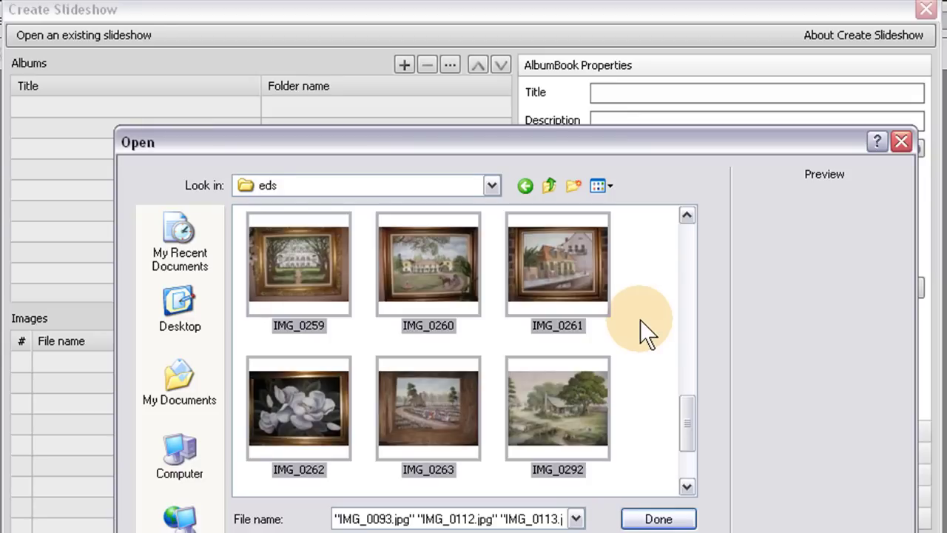
{"action": "left_click", "coordinate": [655, 520]}
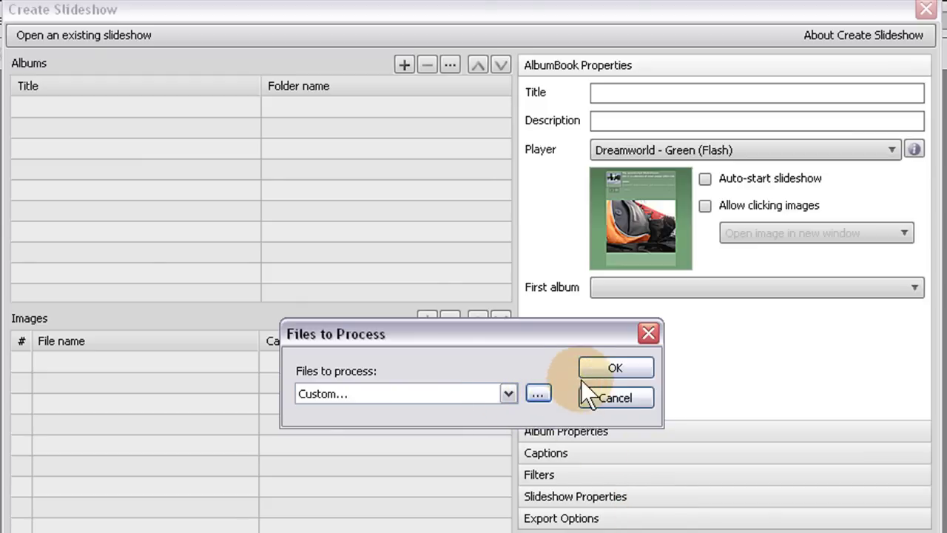
{"action": "left_click", "coordinate": [613, 367]}
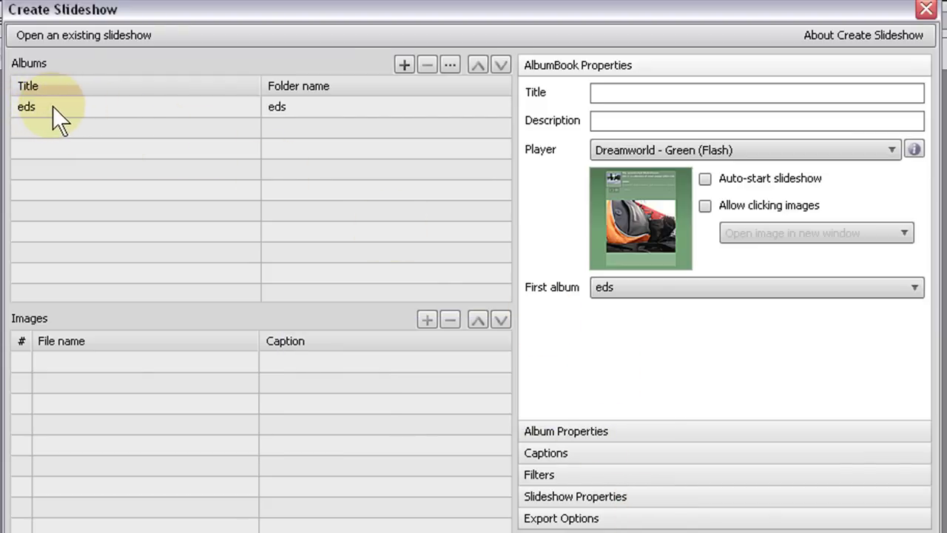
- Check the eds album's image names img_0093, img_0112 and img_0113, leaving names and title unchanged
{"action": "double_click", "coordinate": [91, 102]}
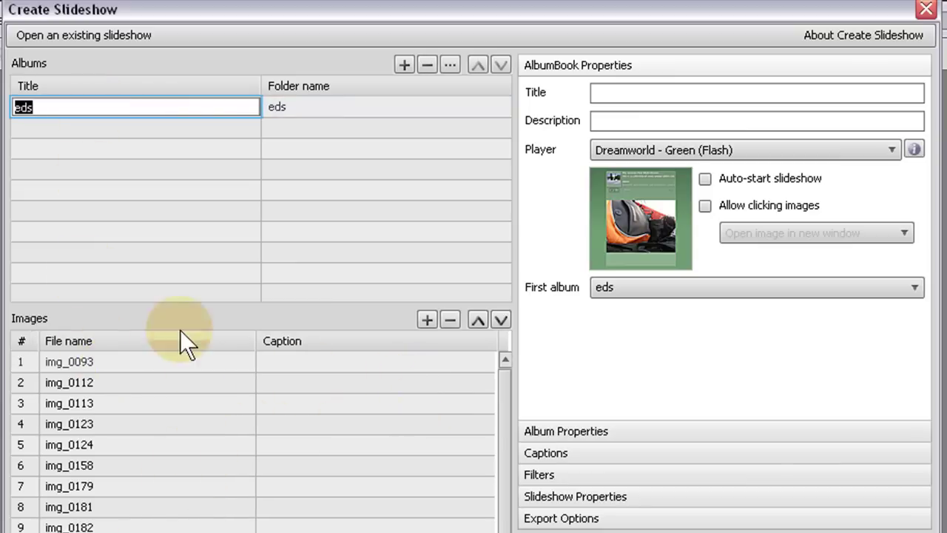
{"action": "double_click", "coordinate": [108, 361]}
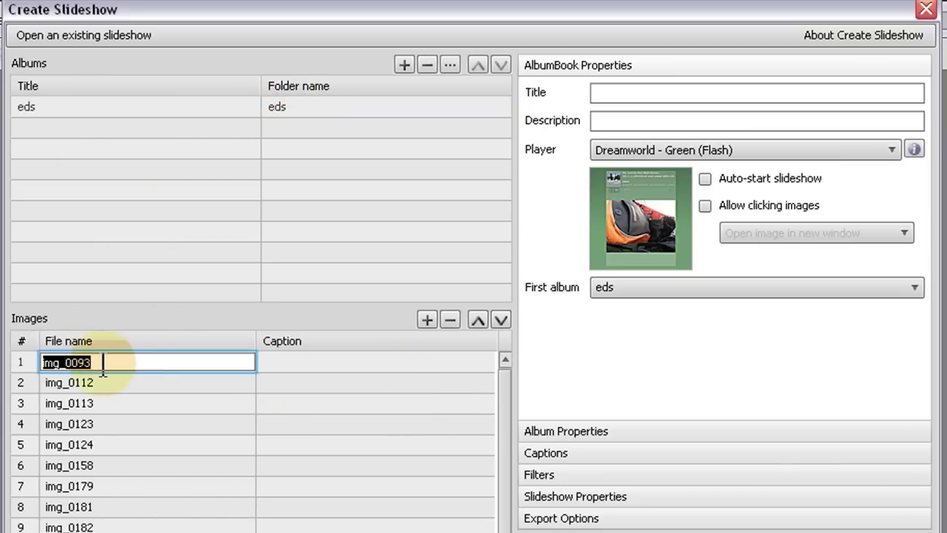
{"action": "left_click", "coordinate": [89, 368]}
{"action": "left_click", "coordinate": [89, 382]}
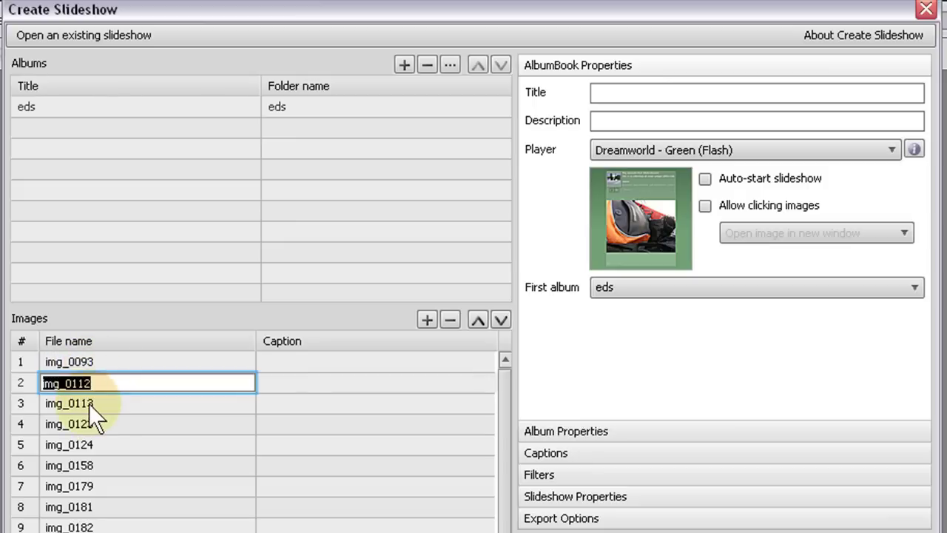
{"action": "left_click", "coordinate": [89, 404]}
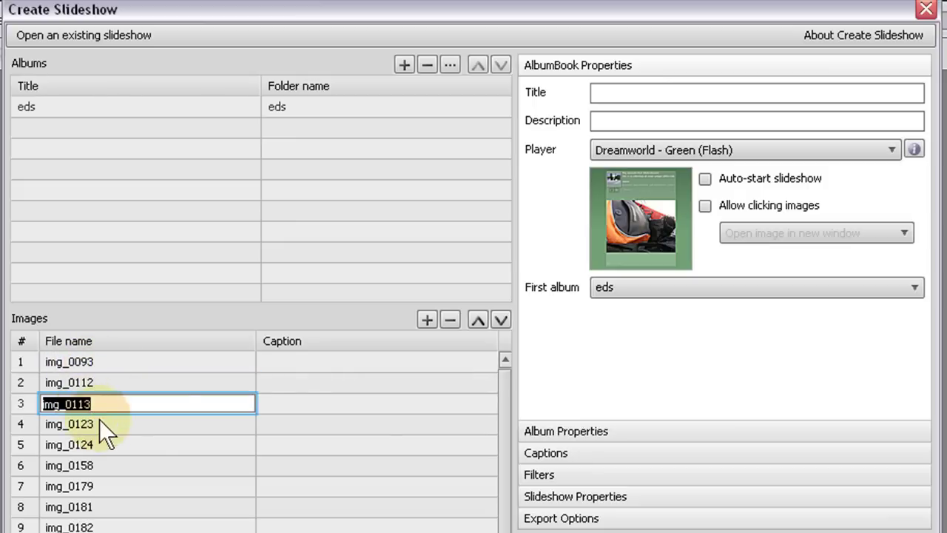
{"action": "double_click", "coordinate": [70, 103]}
{"action": "left_click", "coordinate": [191, 83]}
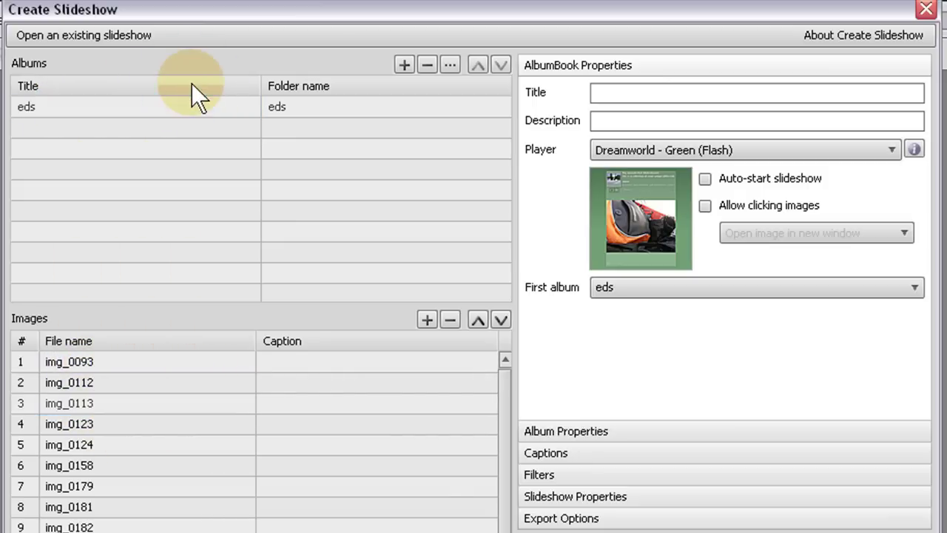
- Title the album book 'Uncle Ed's Pictures' with the description 'His Pics'
{"action": "left_click", "coordinate": [649, 91]}
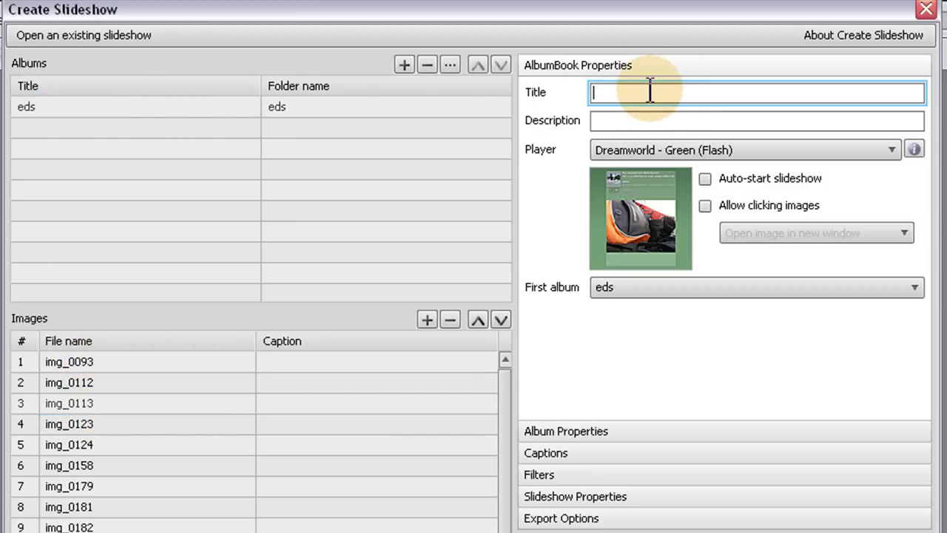
{"action": "type", "text": "Eds"}
{"action": "key", "text": "BackSpace"}
{"action": "key", "text": "BackSpace"}
{"action": "type", "text": "Uncle Ed"}
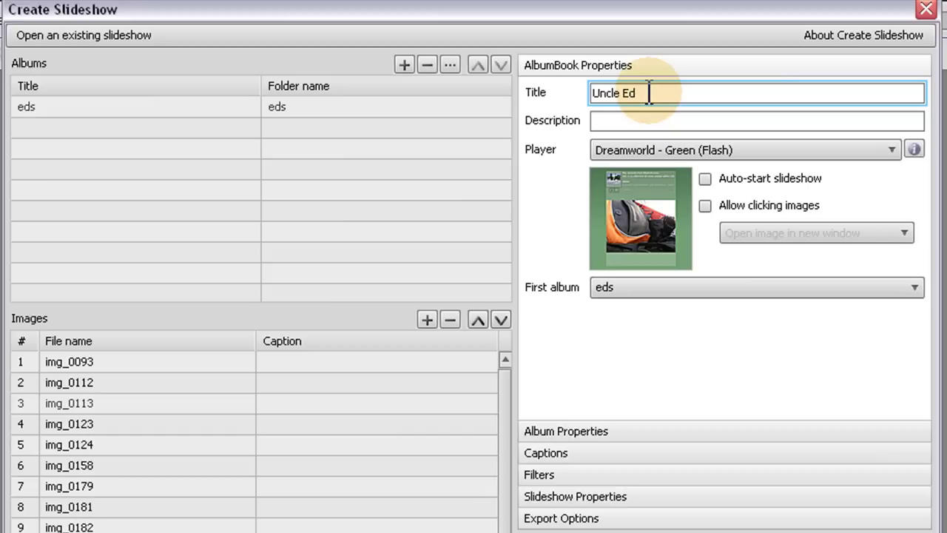
{"action": "type", "text": "'s Pictures"}
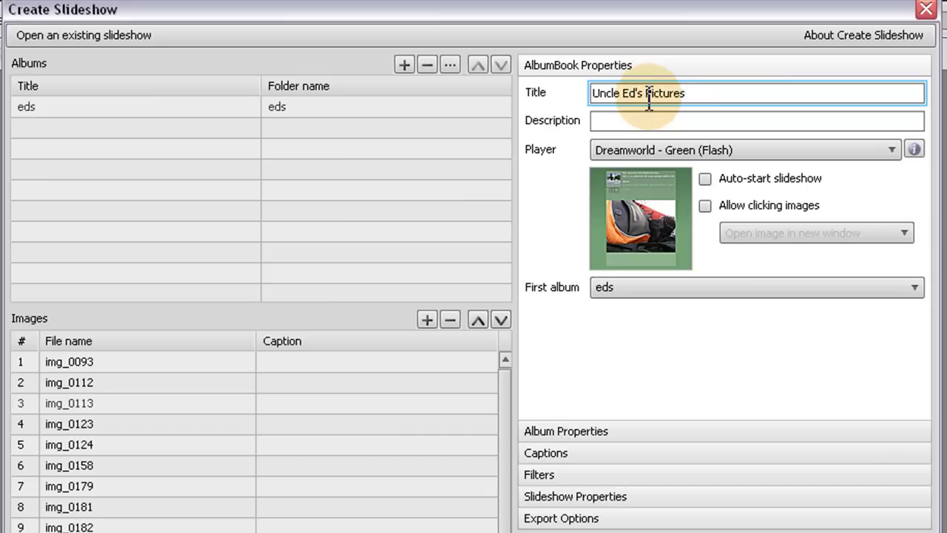
{"action": "left_click", "coordinate": [645, 121]}
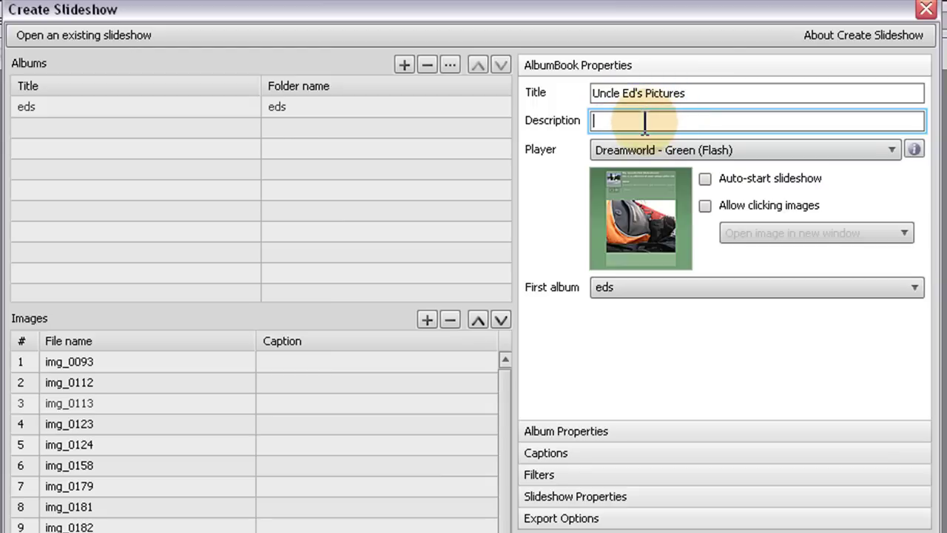
{"action": "type", "text": "His Pics"}
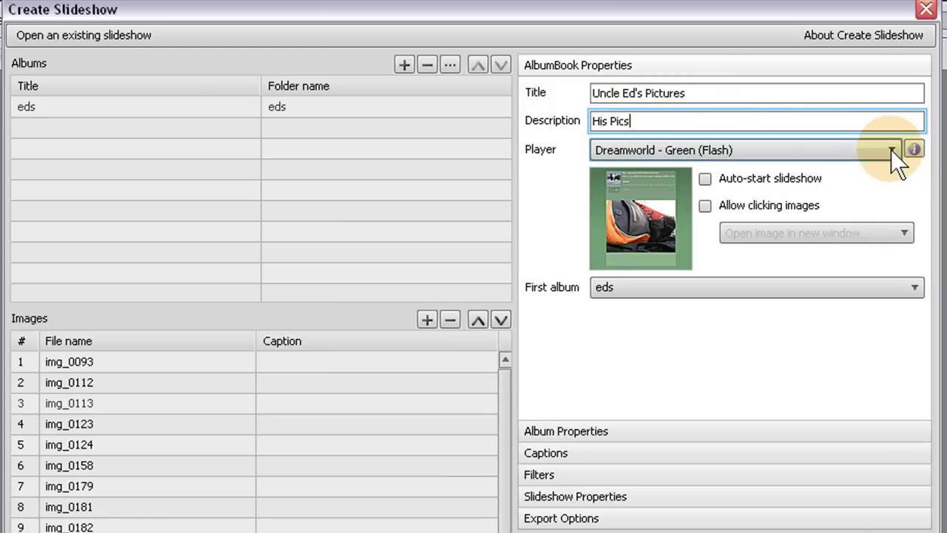
- Choose Player - Black (Flash) as the slideshow player
{"action": "left_click", "coordinate": [892, 150]}
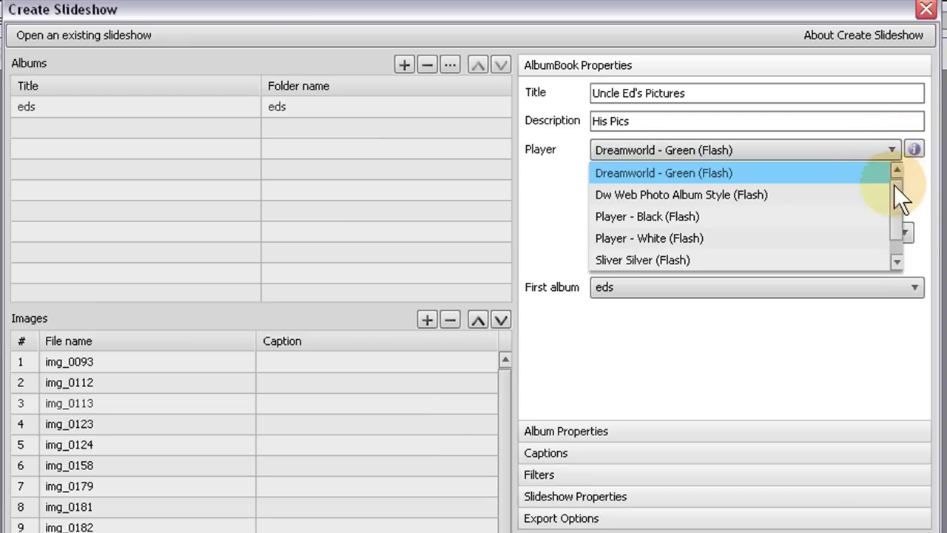
{"action": "scroll", "coordinate": [892, 218], "scroll_direction": "down", "scroll_amount": 1}
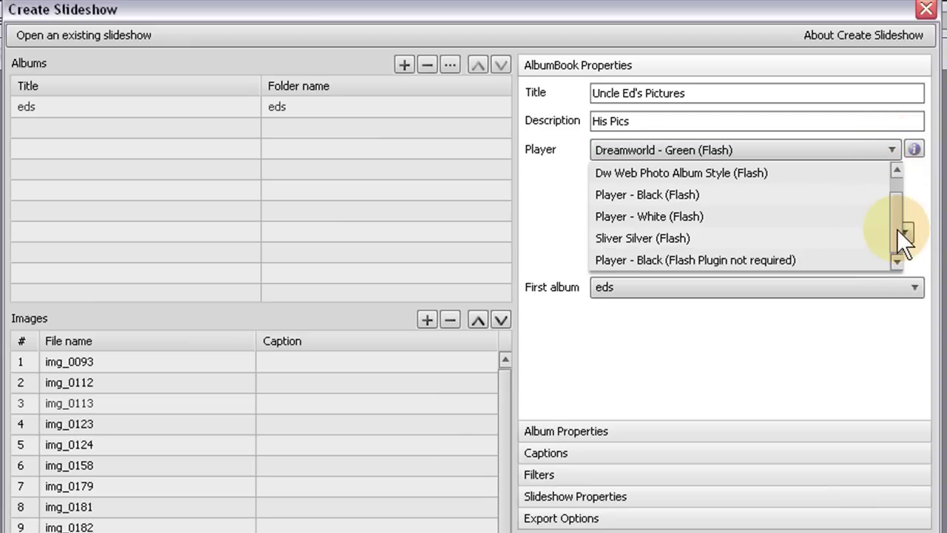
{"action": "scroll", "coordinate": [894, 235], "scroll_direction": "up", "scroll_amount": 1}
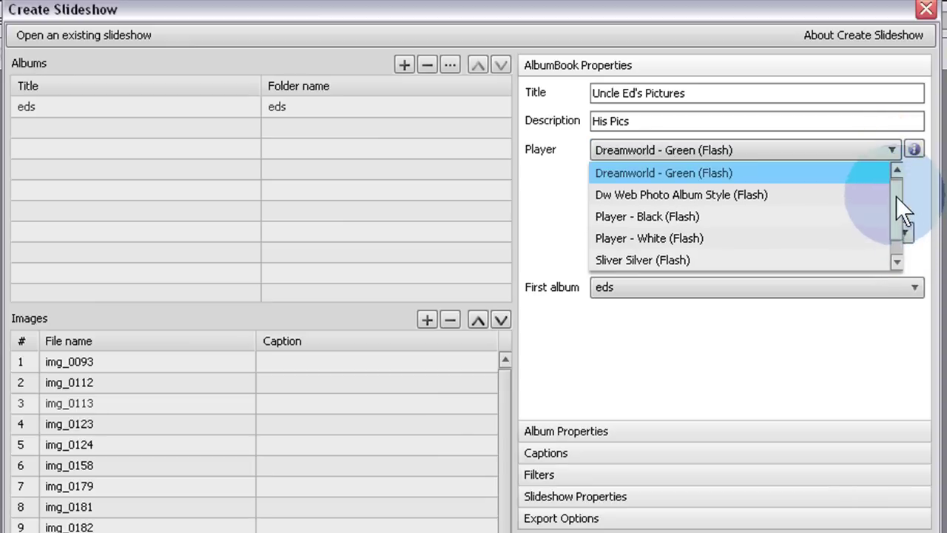
{"action": "left_click", "coordinate": [654, 219]}
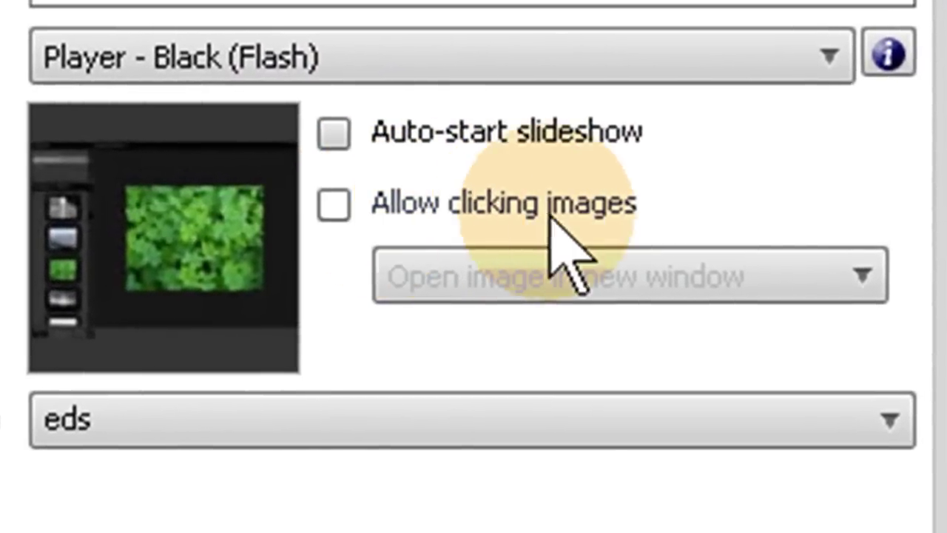
{"action": "left_click", "coordinate": [334, 213]}
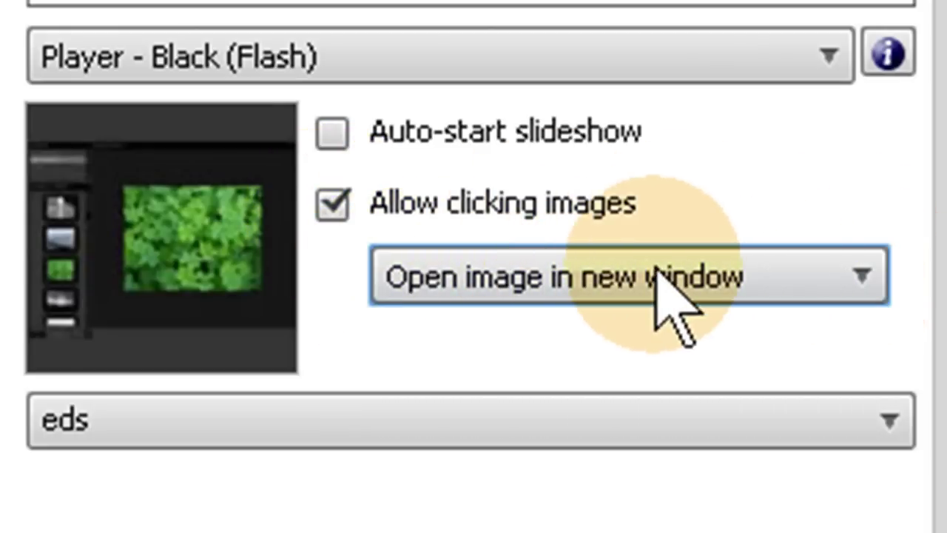
{"action": "left_click", "coordinate": [341, 213]}
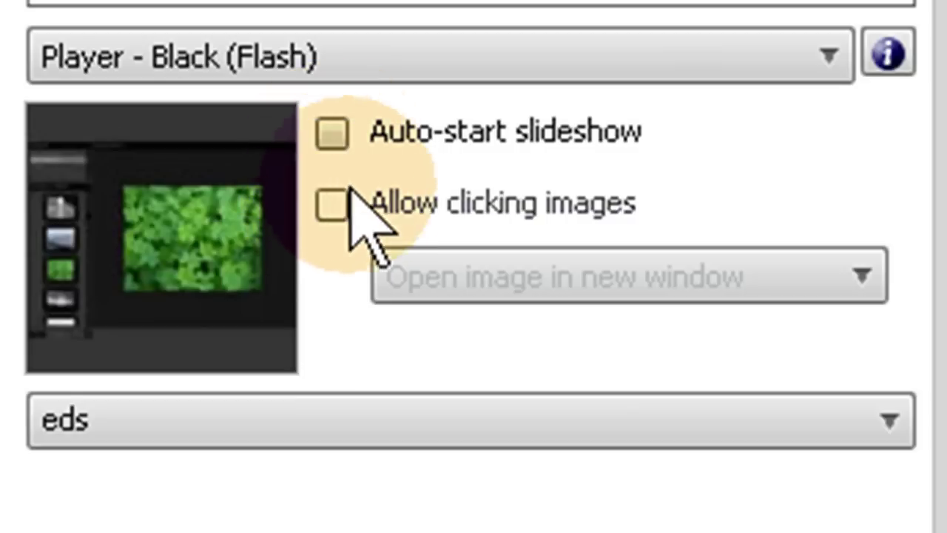
{"action": "left_click", "coordinate": [333, 135]}
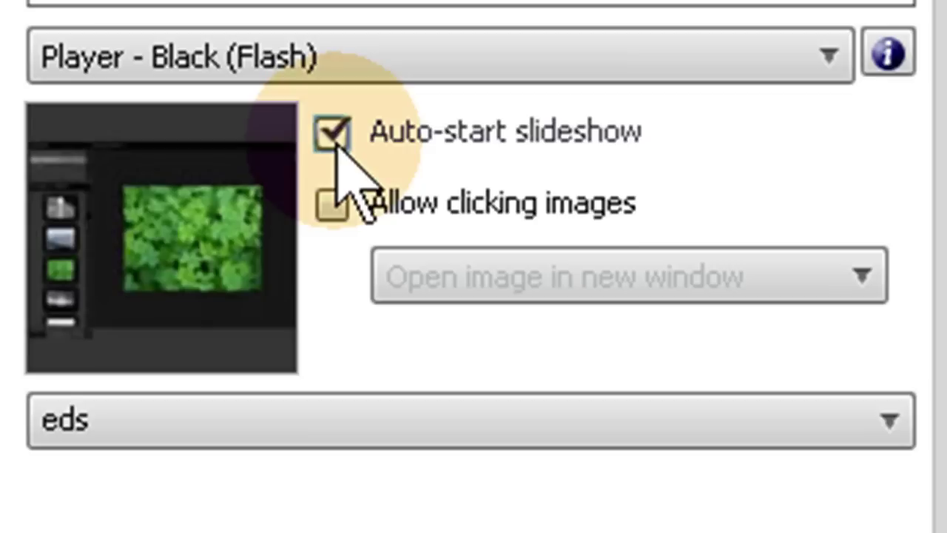
{"action": "left_click", "coordinate": [334, 138]}
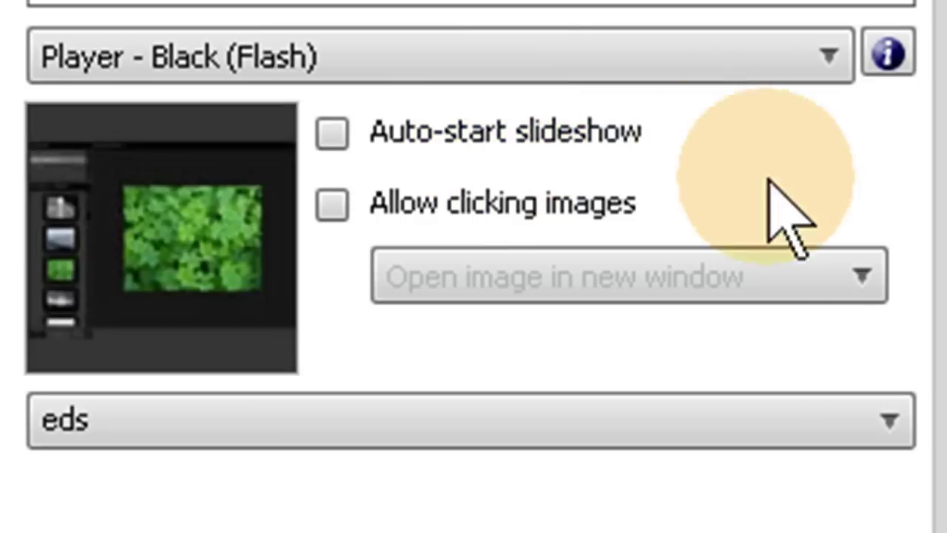
{"action": "left_click", "coordinate": [880, 412]}
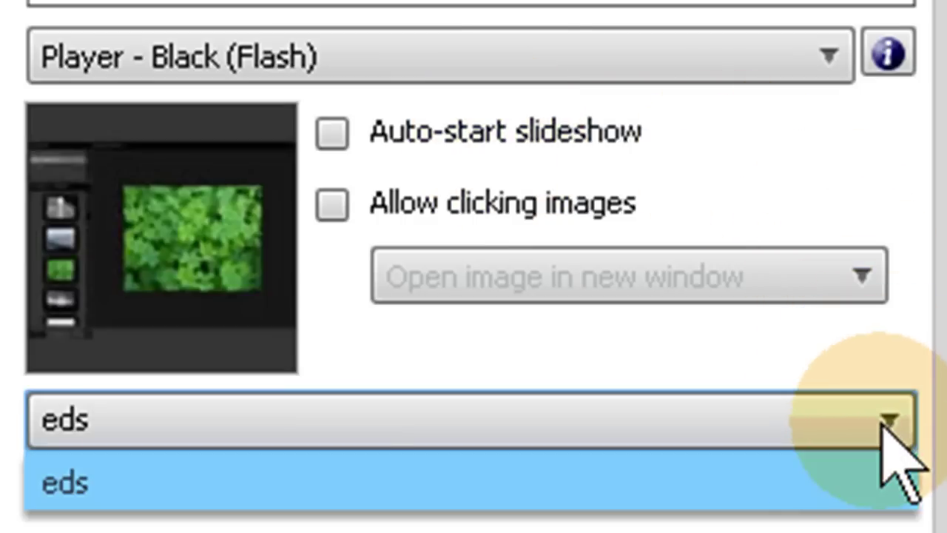
{"action": "left_click", "coordinate": [879, 412]}
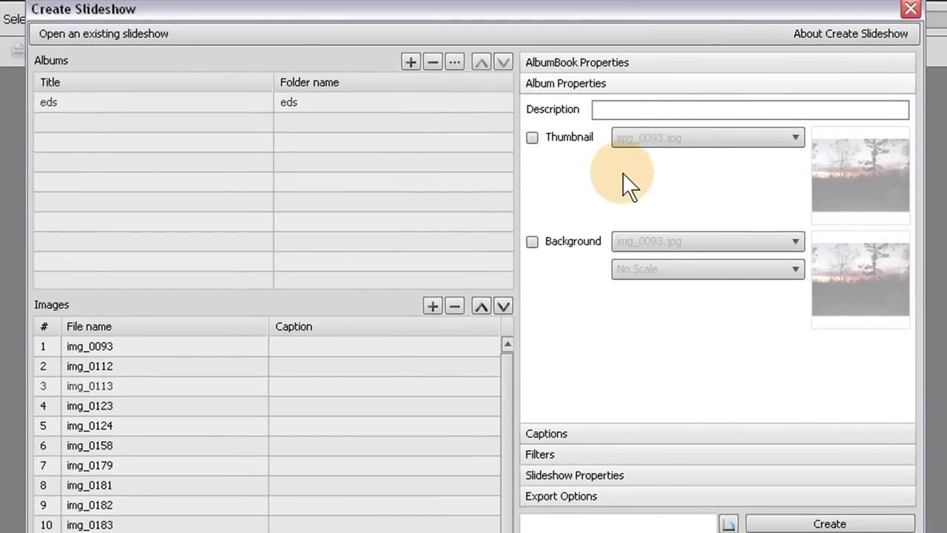
- Show the eds album's Album Properties: empty description, no thumbnail or background image
{"action": "left_click", "coordinate": [611, 111]}
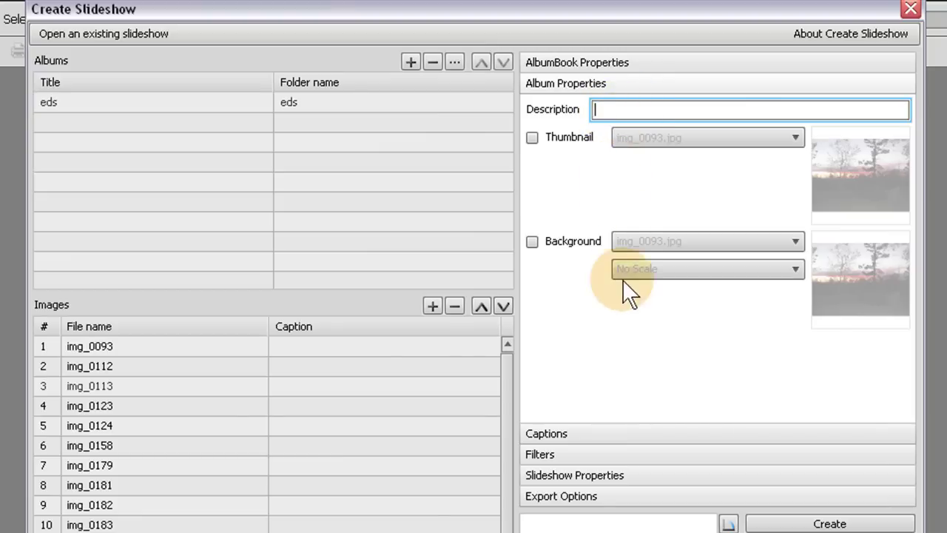
{"action": "left_click", "coordinate": [628, 316]}
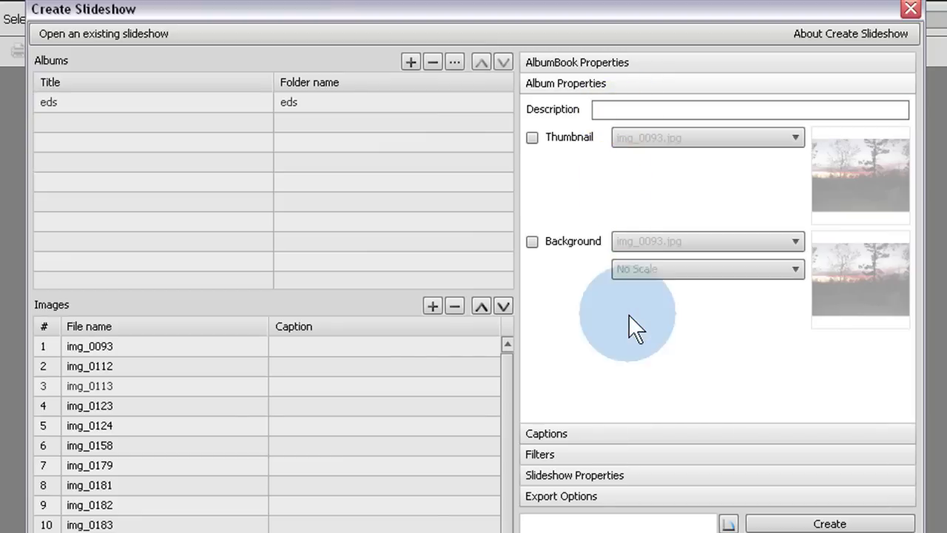
{"action": "left_click", "coordinate": [599, 64]}
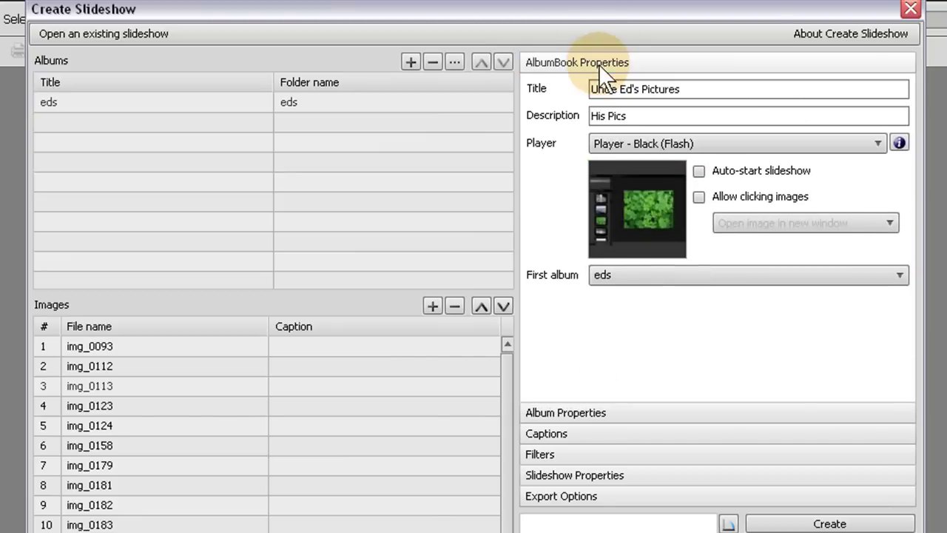
{"action": "left_click", "coordinate": [588, 415]}
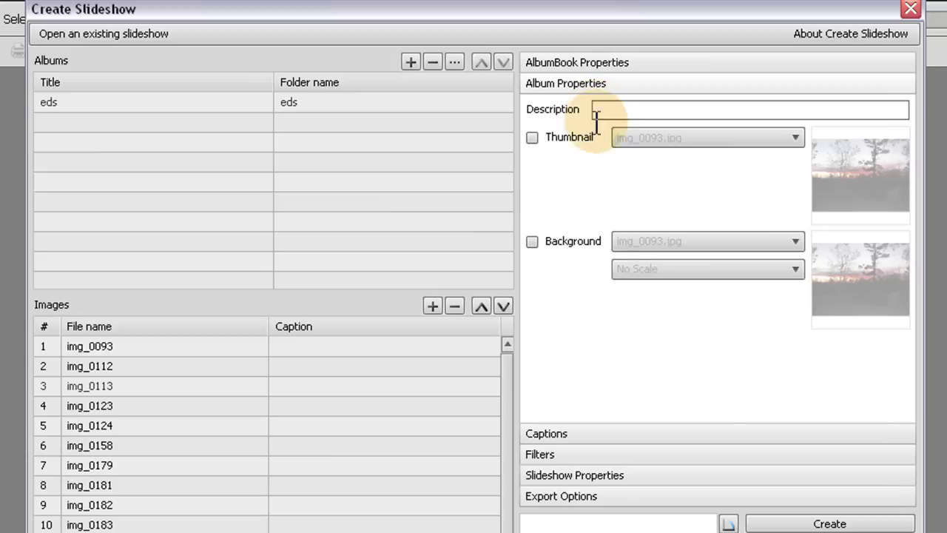
- Review Captions and Filters without adding a filter, then show Slideshow Properties (interval 0, first image 1)
{"action": "left_click", "coordinate": [584, 435]}
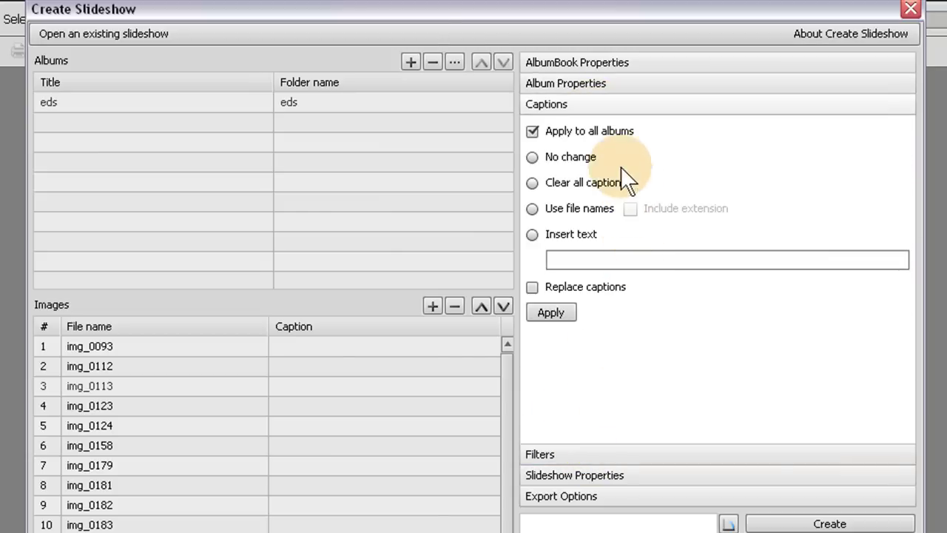
{"action": "left_click", "coordinate": [567, 455]}
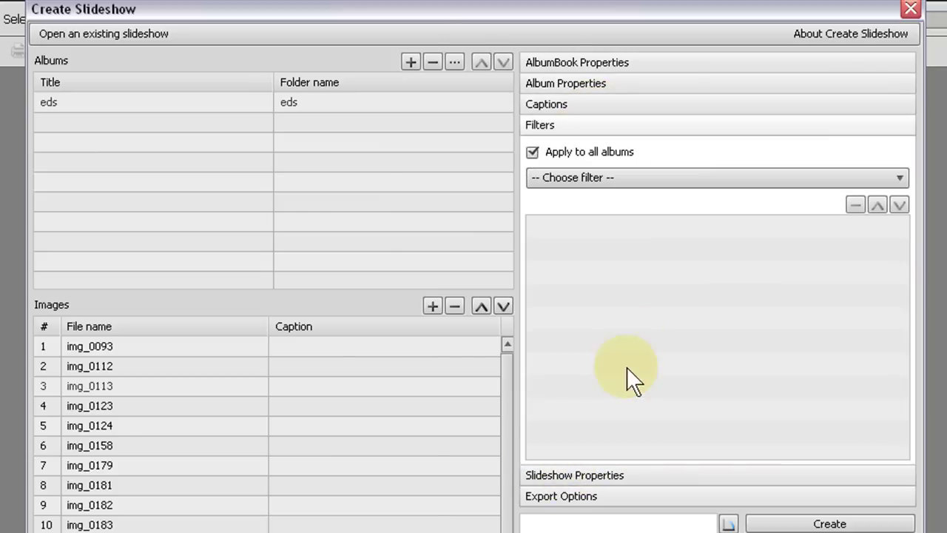
{"action": "left_click", "coordinate": [897, 177]}
{"action": "mouse_move", "coordinate": [903, 221]}
{"action": "left_mouse_down"}
{"action": "mouse_move", "coordinate": [904, 282]}
{"action": "mouse_move", "coordinate": [904, 211]}
{"action": "left_mouse_up"}
{"action": "left_click", "coordinate": [715, 158]}
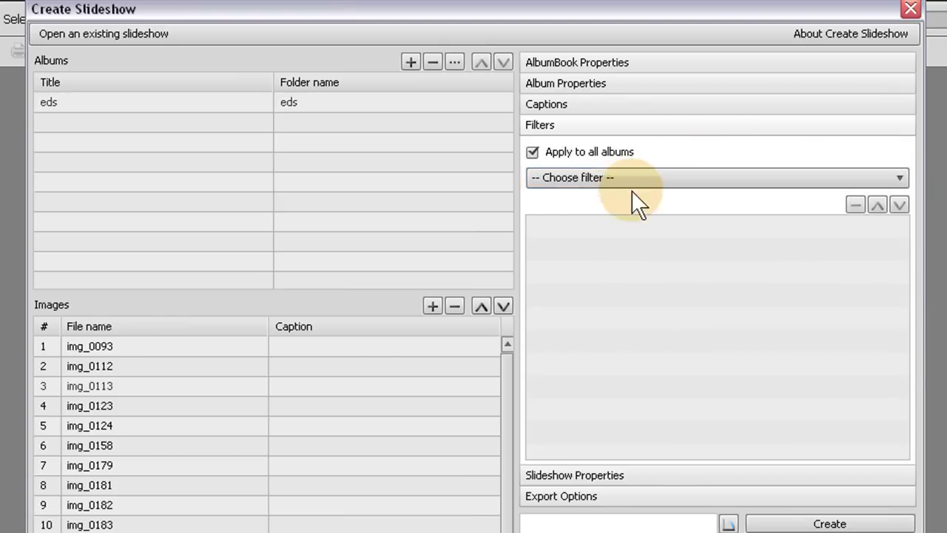
{"action": "left_click", "coordinate": [570, 475]}
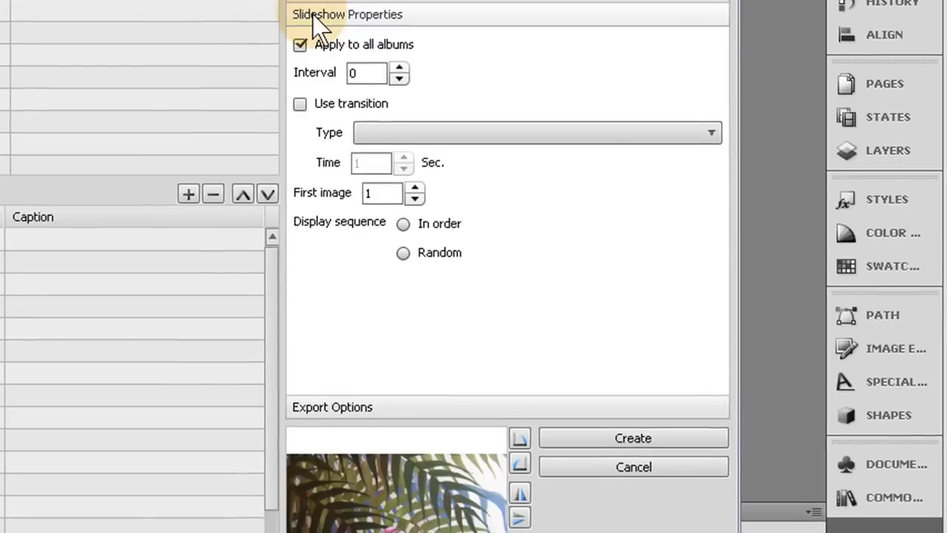
- Show Export Options, keeping Create Slideshow as the XML format
{"action": "left_click", "coordinate": [327, 407]}
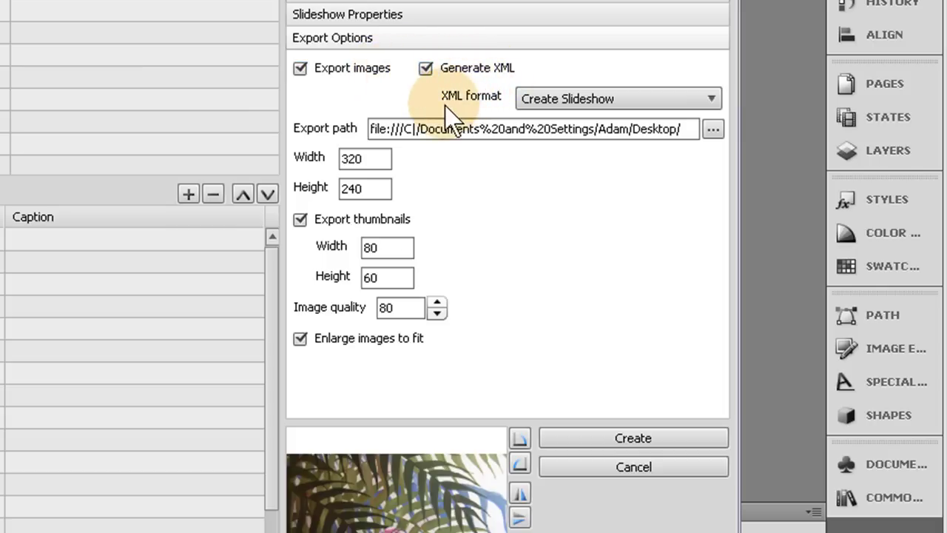
{"action": "left_click", "coordinate": [713, 100]}
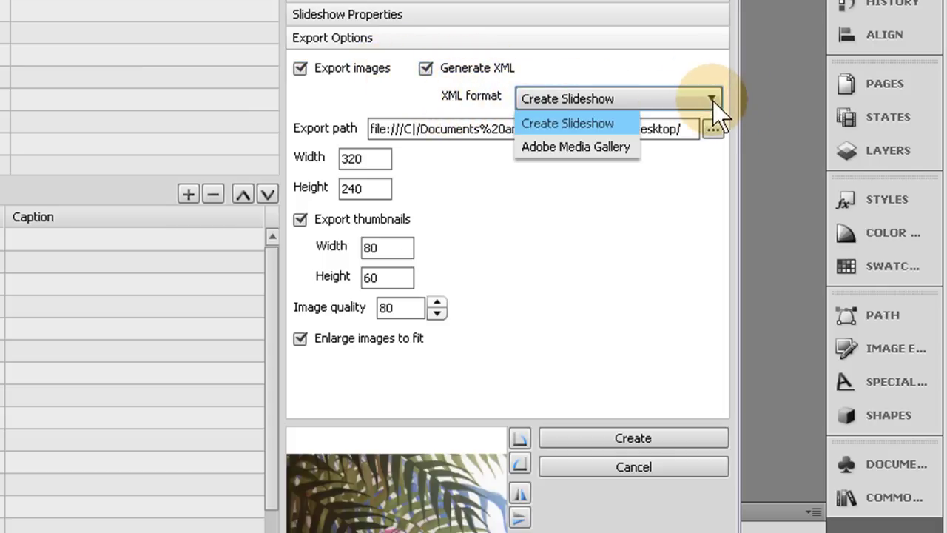
{"action": "left_click", "coordinate": [711, 102]}
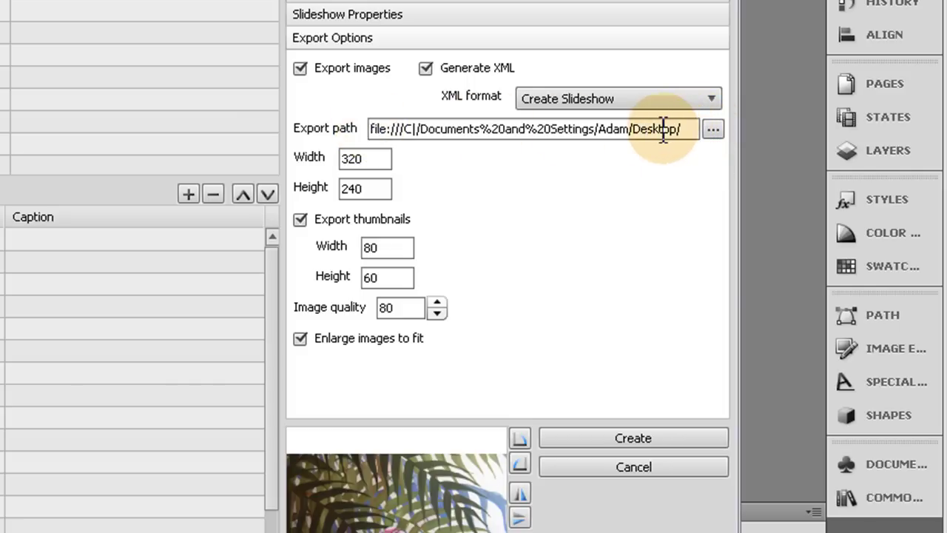
- Browse up the folder tree to choose the Desktop as the export path
{"action": "left_click", "coordinate": [714, 131]}
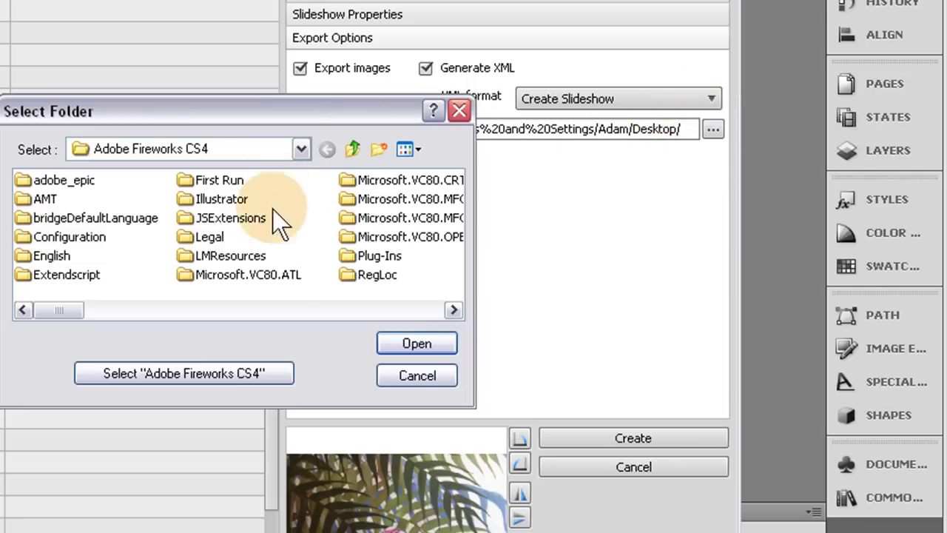
{"action": "left_click", "coordinate": [353, 150]}
{"action": "left_click", "coordinate": [354, 150]}
{"action": "left_click", "coordinate": [355, 151]}
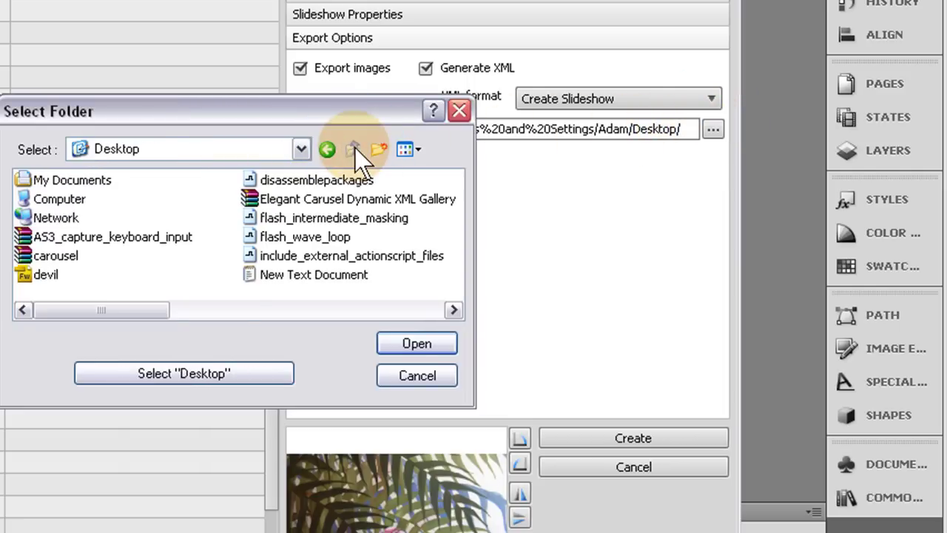
- Confirm the Desktop export folder and change the exported image size from 320×240 to 640×480
{"action": "left_click", "coordinate": [177, 376]}
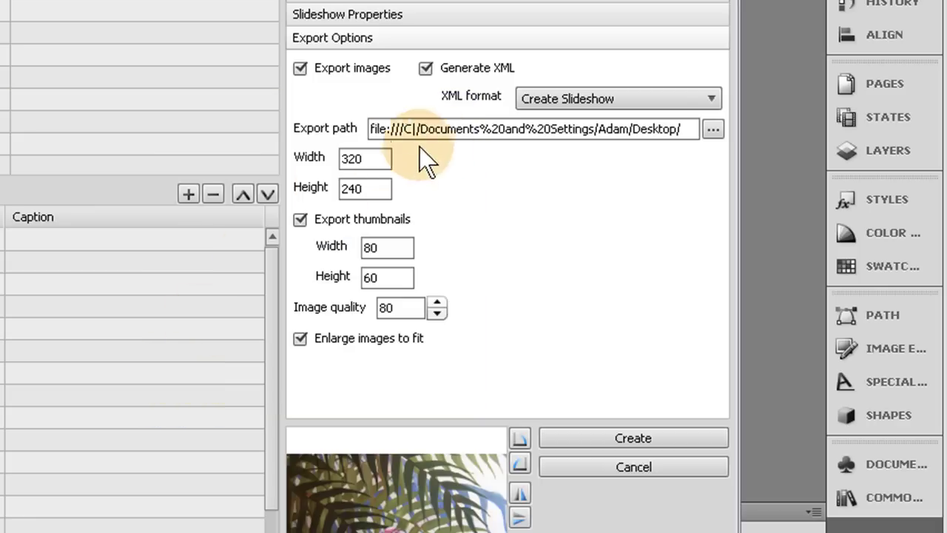
{"action": "left_click", "coordinate": [368, 160]}
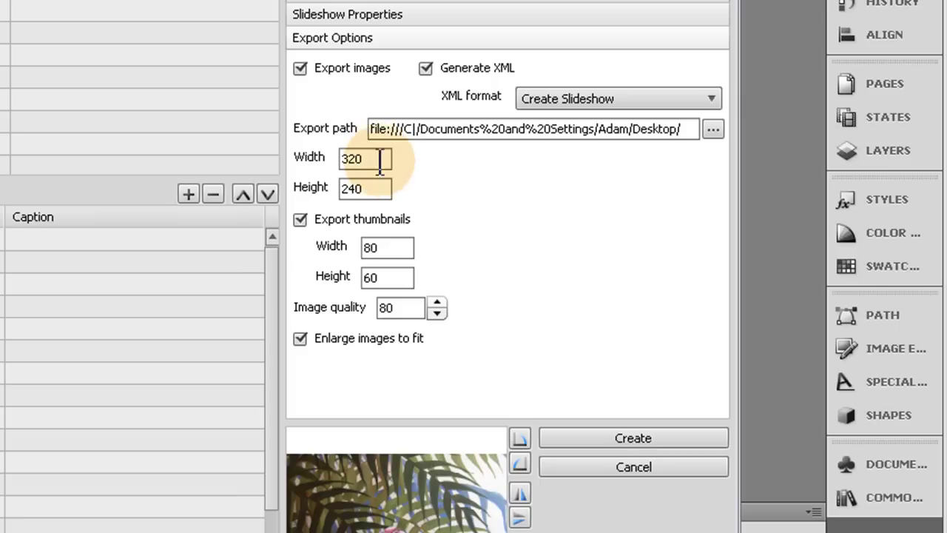
{"action": "left_click_drag", "start_coordinate": [390, 158], "coordinate": [271, 159]}
{"action": "type", "text": "640"}
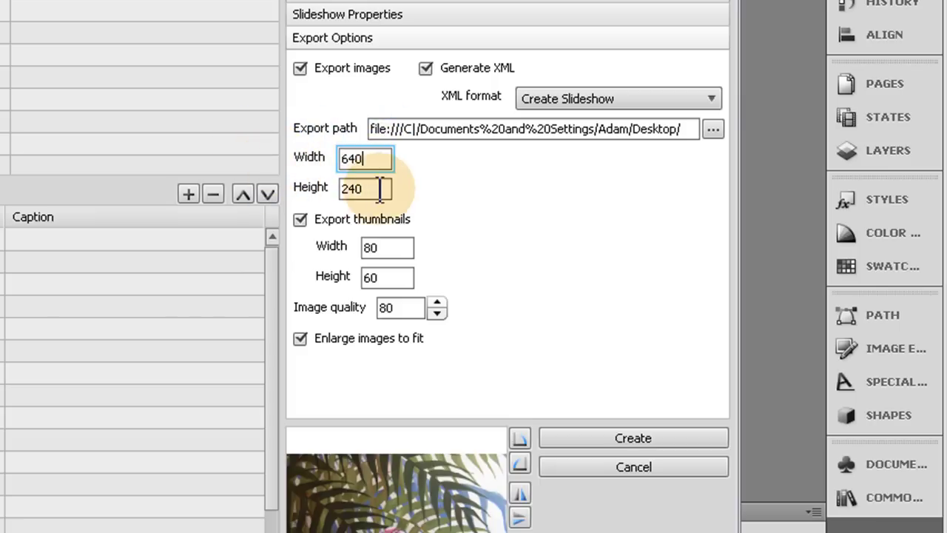
{"action": "left_click_drag", "start_coordinate": [380, 190], "coordinate": [290, 195]}
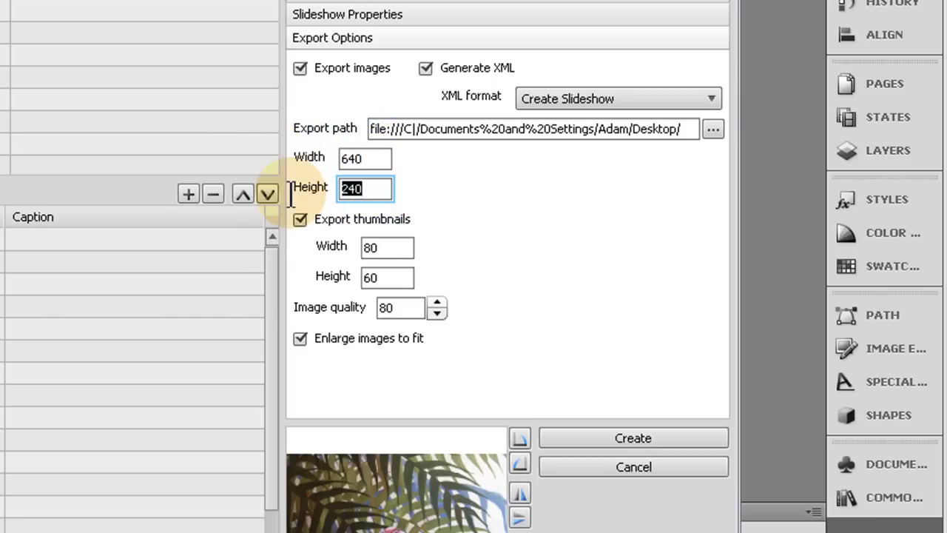
{"action": "type", "text": "480"}
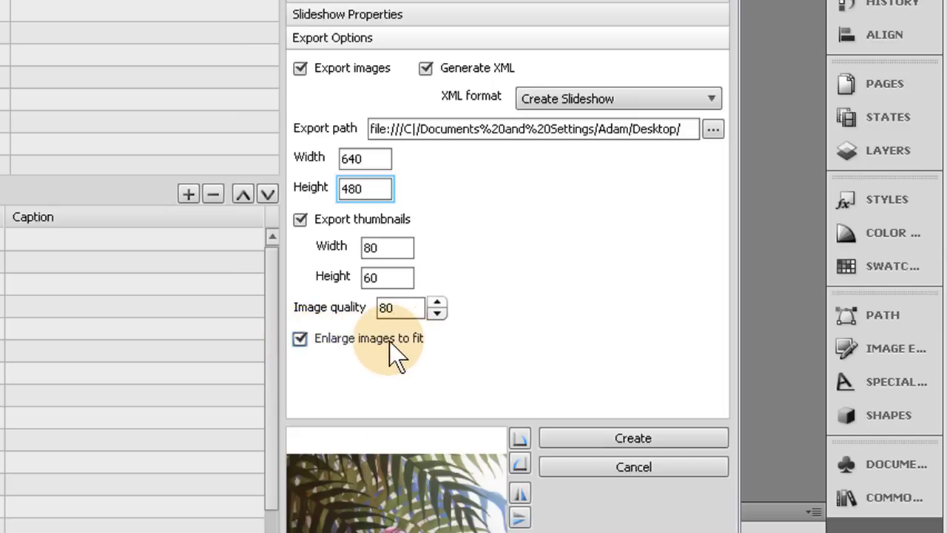
- Create the slideshow and, once it reaches 100%, launch it in the browser
{"action": "left_click", "coordinate": [655, 437]}
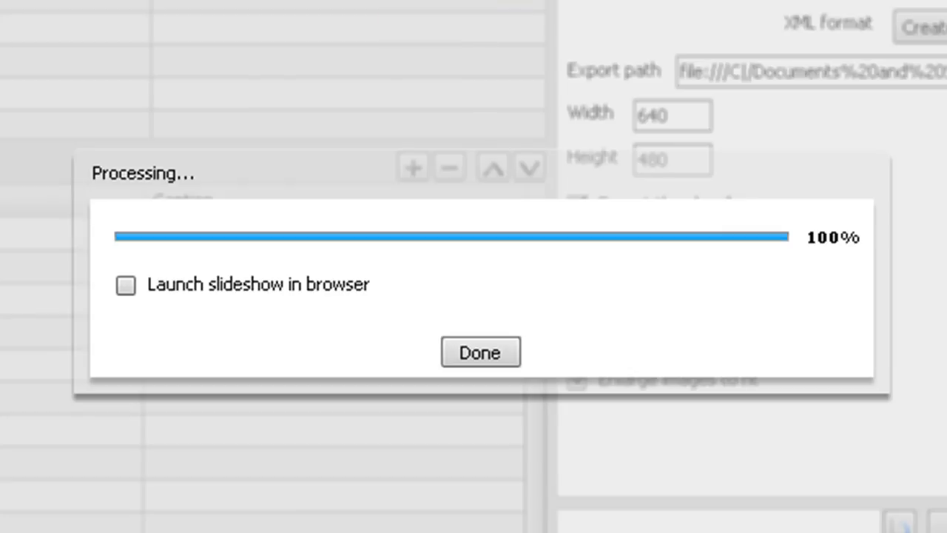
{"action": "left_click", "coordinate": [124, 284]}
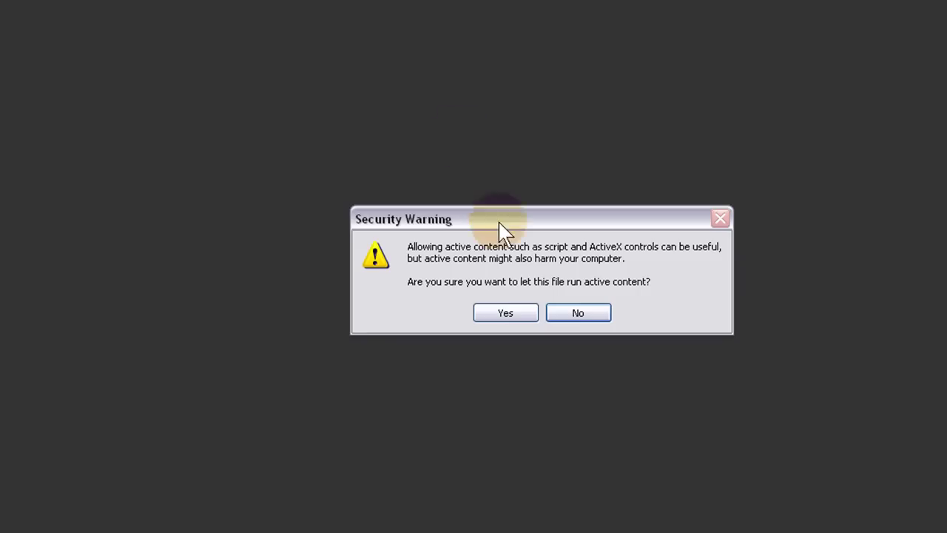
- Allow the gallery's active content and load the eds album's thumbnails in Internet Explorer
{"action": "left_click", "coordinate": [506, 314]}
{"action": "left_click", "coordinate": [193, 59]}
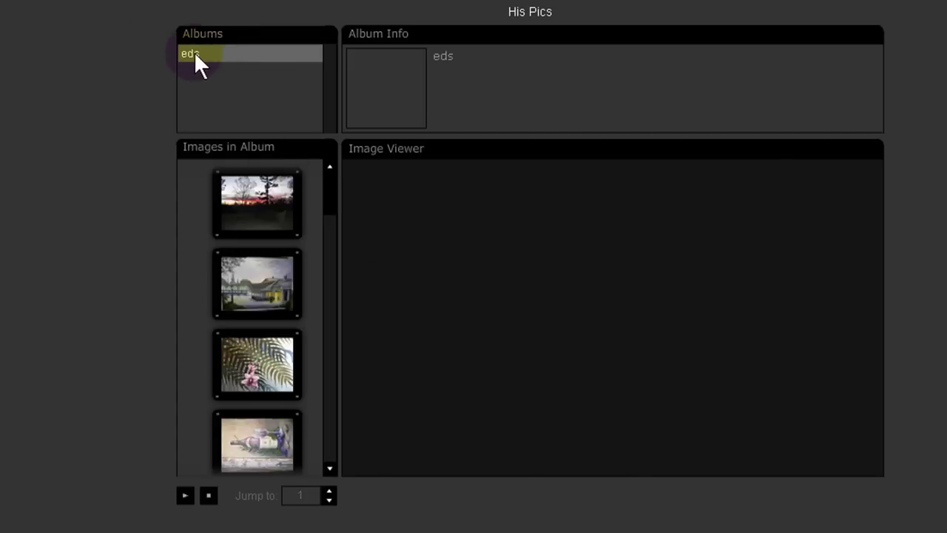
{"action": "left_click", "coordinate": [184, 58]}
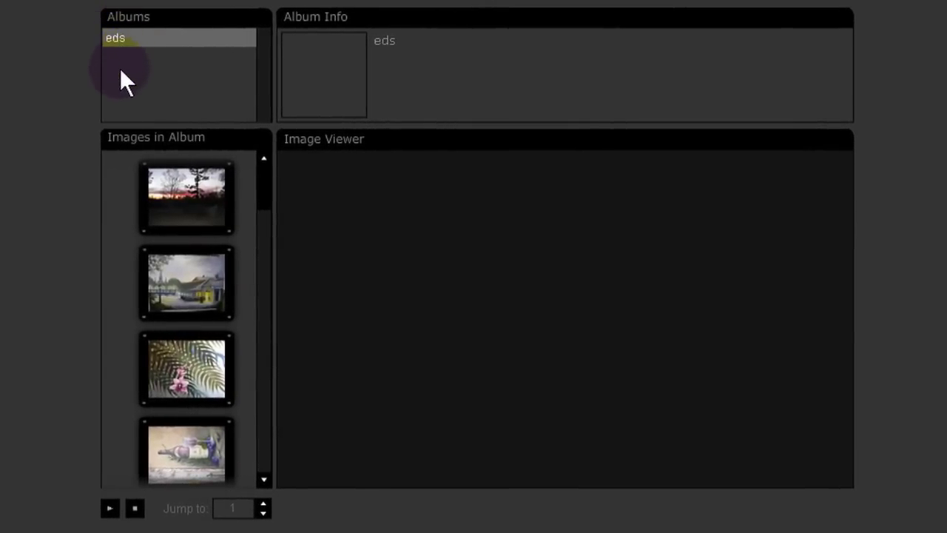
{"action": "left_click", "coordinate": [152, 36]}
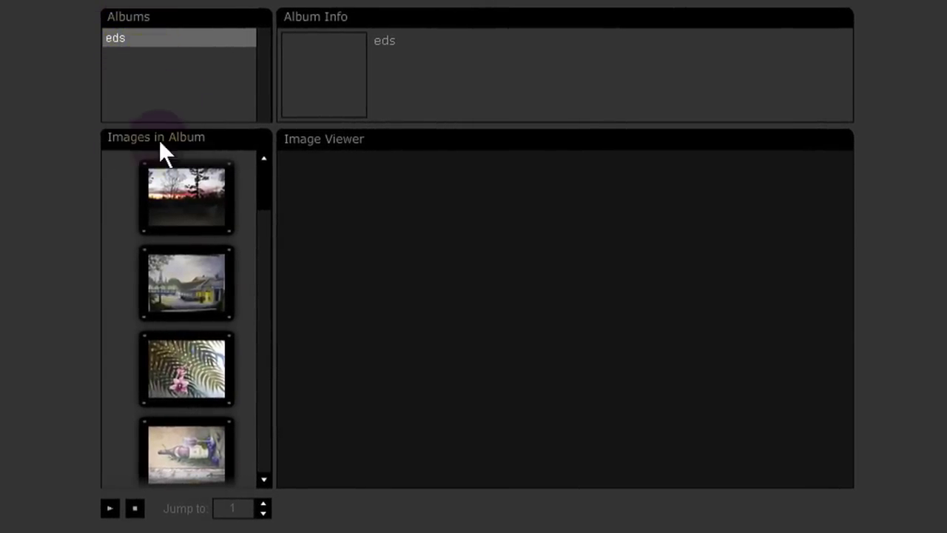
{"action": "left_click", "coordinate": [140, 46]}
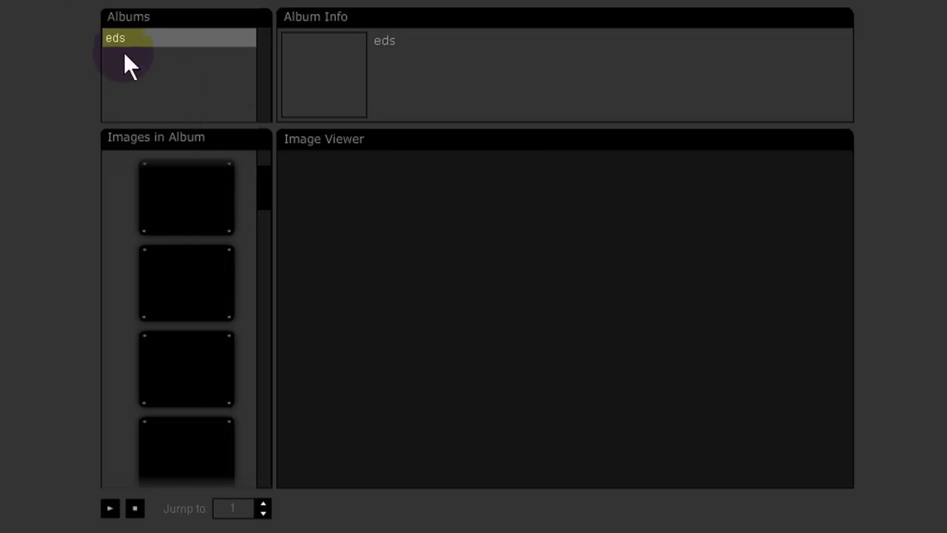
{"action": "scroll", "coordinate": [269, 218], "scroll_direction": "down", "scroll_amount": 3}
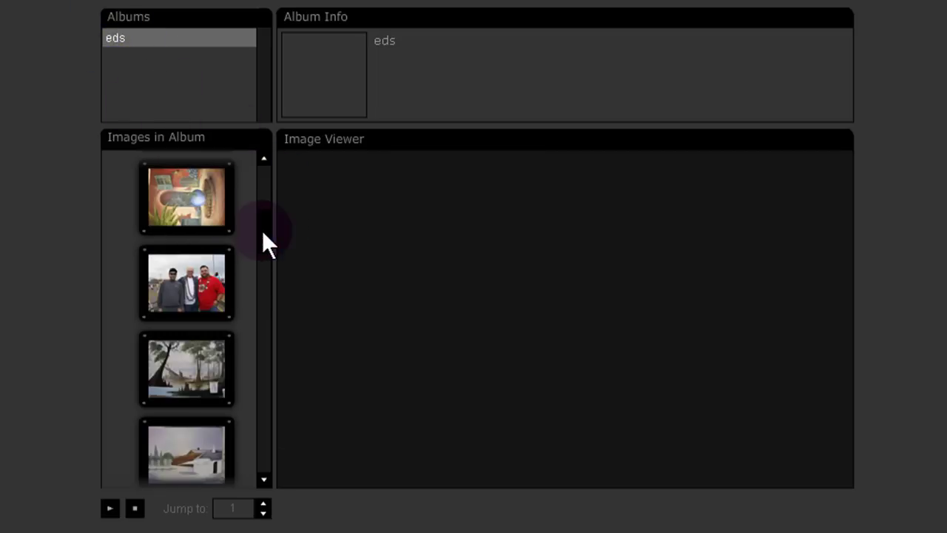
- View the building painting, swamp painting and couple photo full size in the Image Viewer
{"action": "scroll", "coordinate": [263, 244], "scroll_direction": "down", "scroll_amount": 2}
{"action": "left_click", "coordinate": [209, 263]}
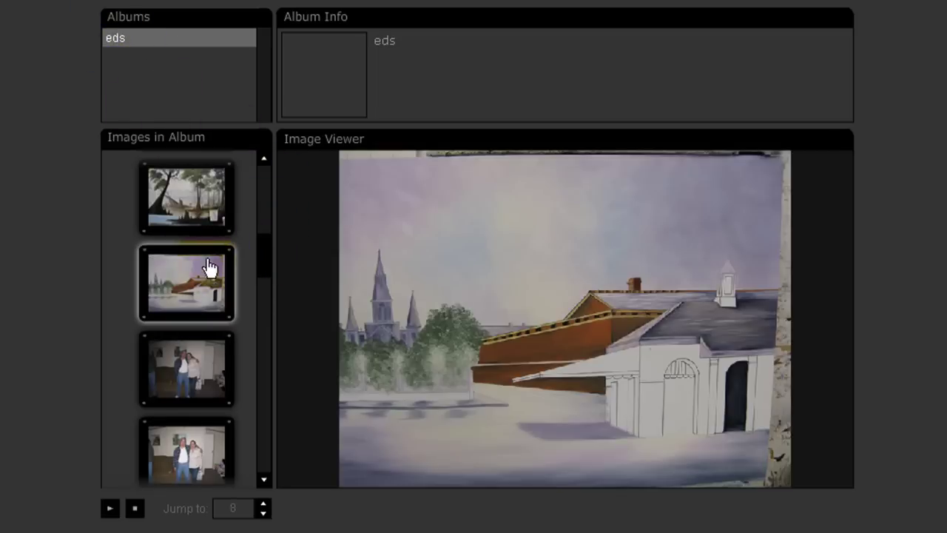
{"action": "left_click", "coordinate": [201, 208]}
{"action": "left_click", "coordinate": [186, 387]}
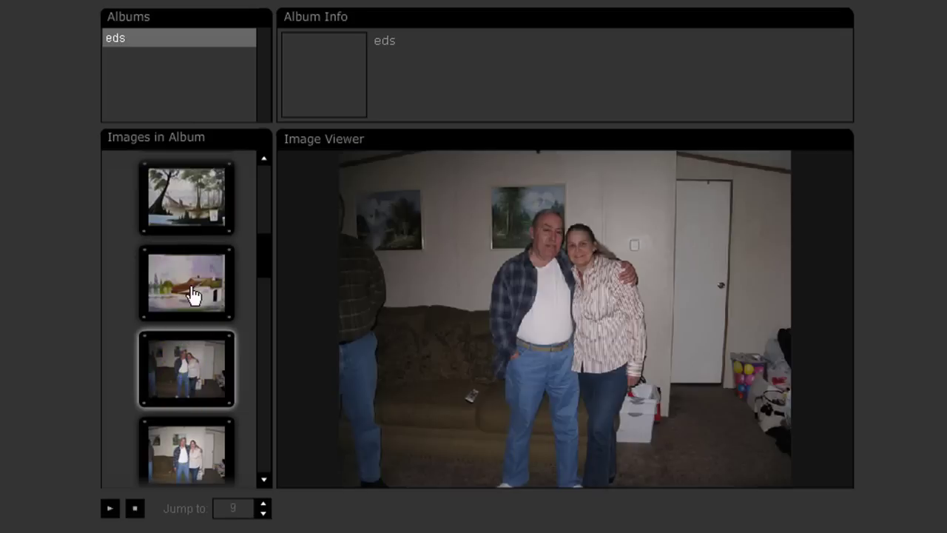
{"action": "left_click", "coordinate": [194, 281]}
{"action": "left_click", "coordinate": [195, 212]}
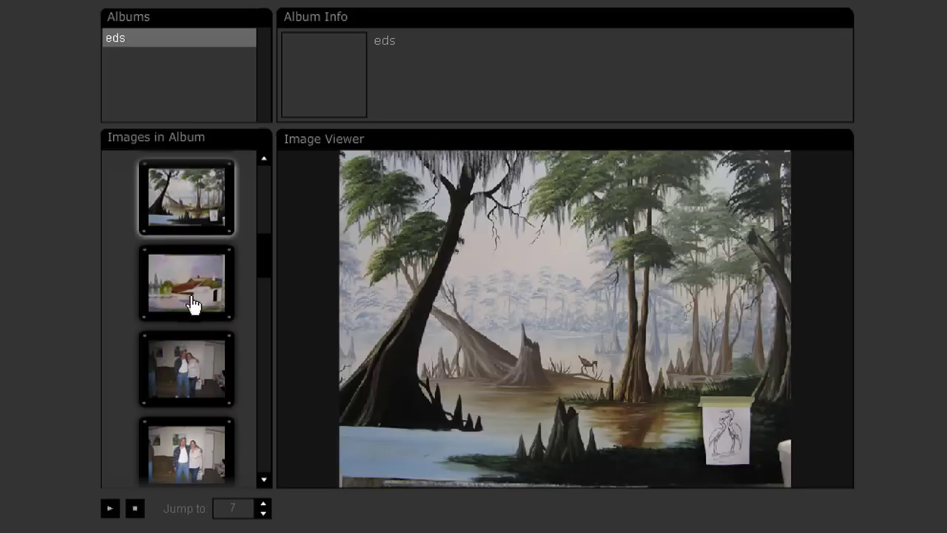
- Scroll further down the album, view the red-trees painting full size, then close Internet Explorer
{"action": "left_click", "coordinate": [466, 275]}
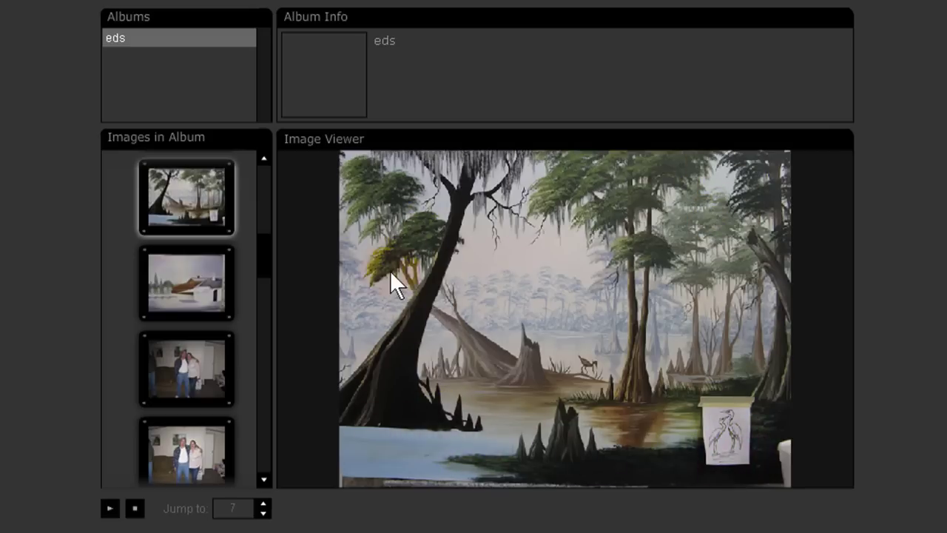
{"action": "left_click", "coordinate": [263, 480]}
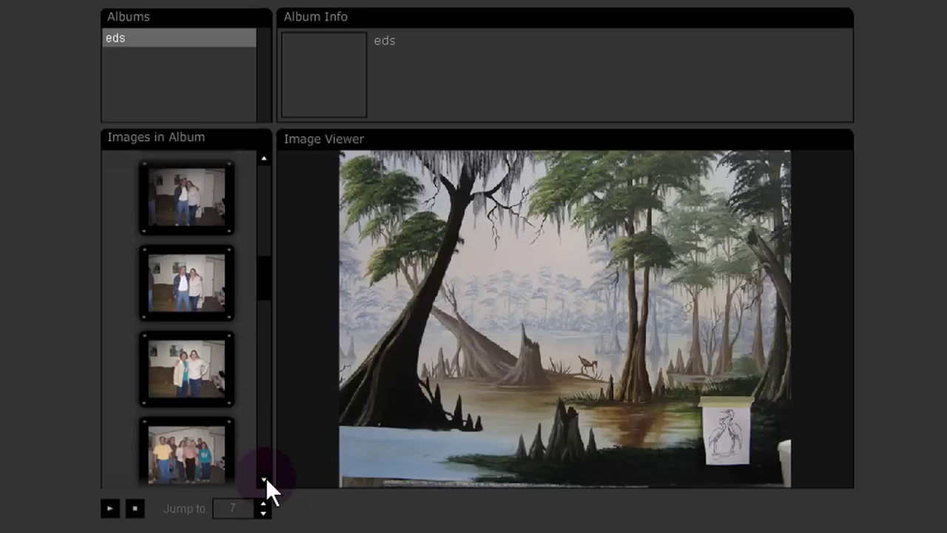
{"action": "left_click", "coordinate": [264, 480]}
{"action": "left_click_drag", "start_coordinate": [273, 311], "coordinate": [265, 346]}
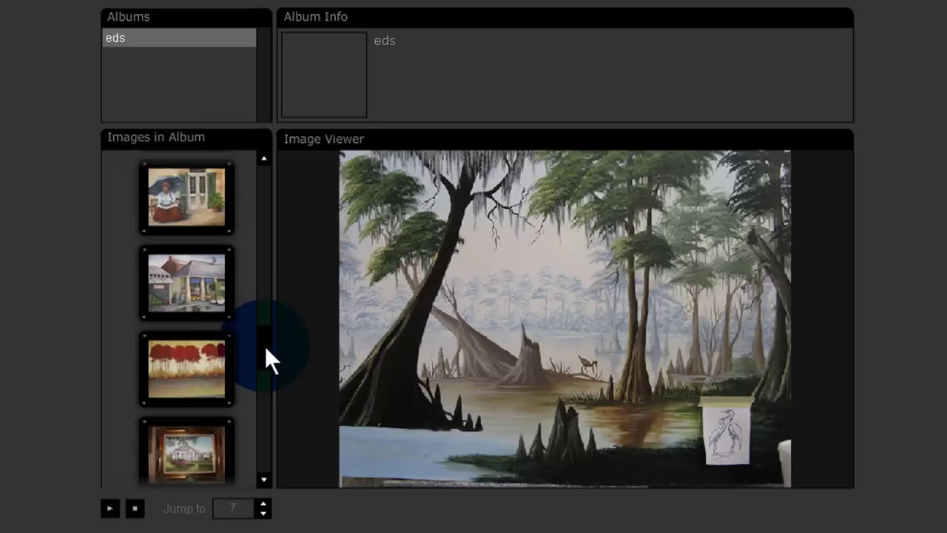
{"action": "left_click", "coordinate": [187, 362]}
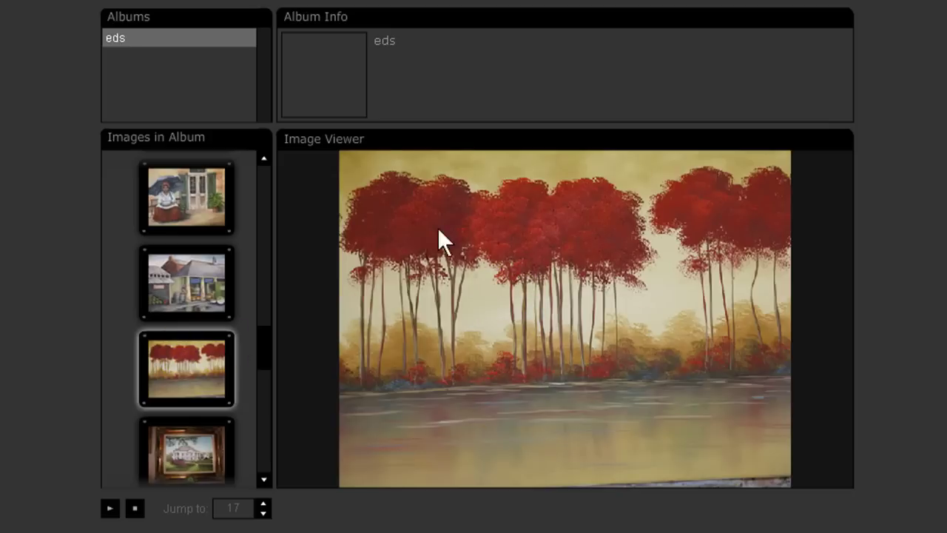
{"action": "left_click", "coordinate": [307, 70]}
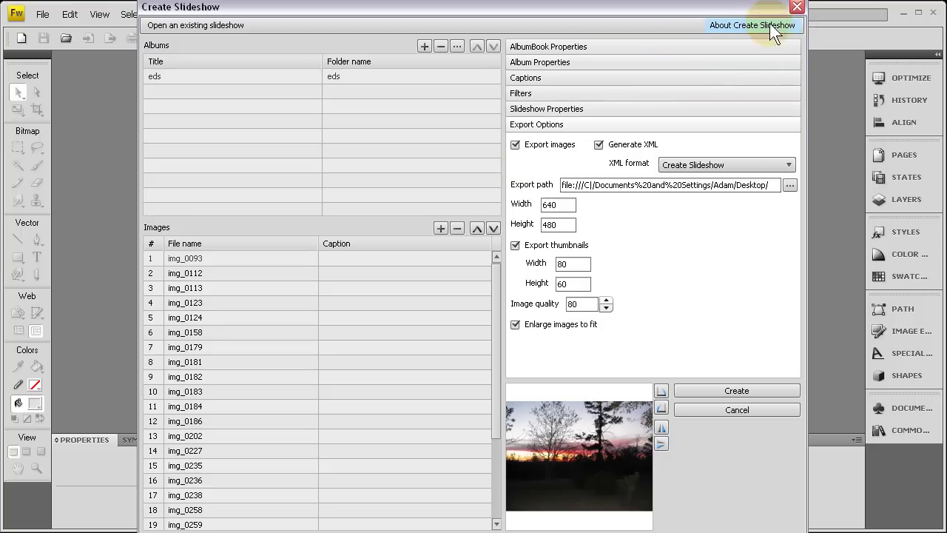
- Close the Create Slideshow window and quit Fireworks CS4
{"action": "left_click", "coordinate": [796, 6]}
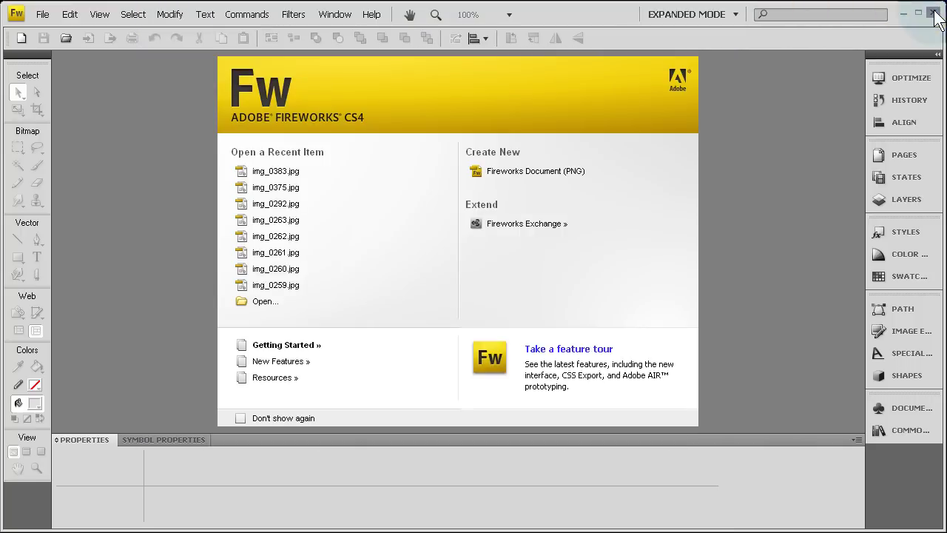
{"action": "left_click", "coordinate": [933, 13]}
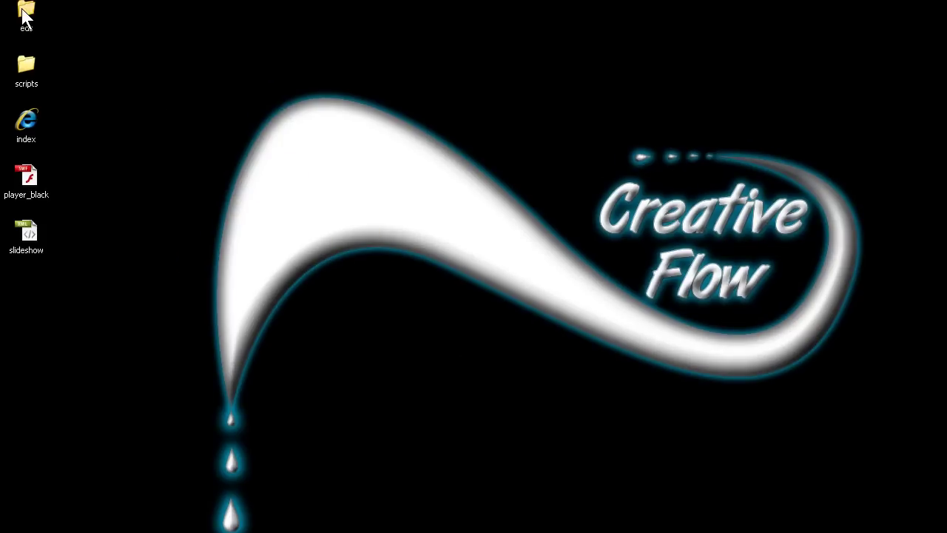
{"action": "double_click", "coordinate": [24, 16]}
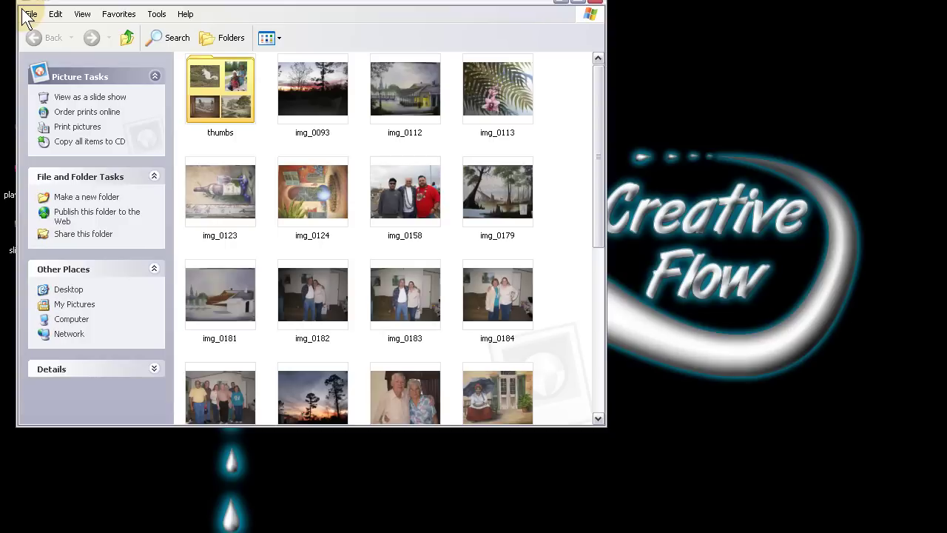
{"action": "double_click", "coordinate": [234, 92]}
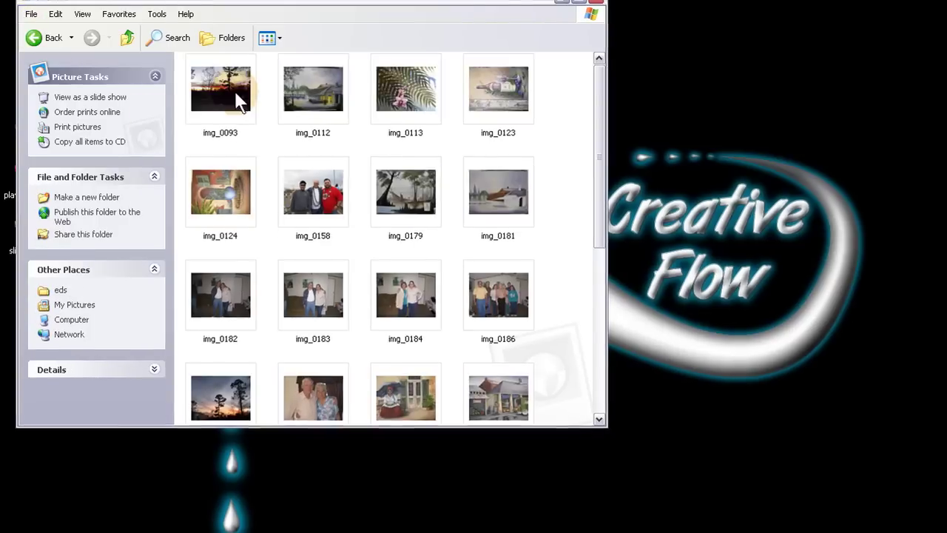
{"action": "left_click", "coordinate": [134, 41]}
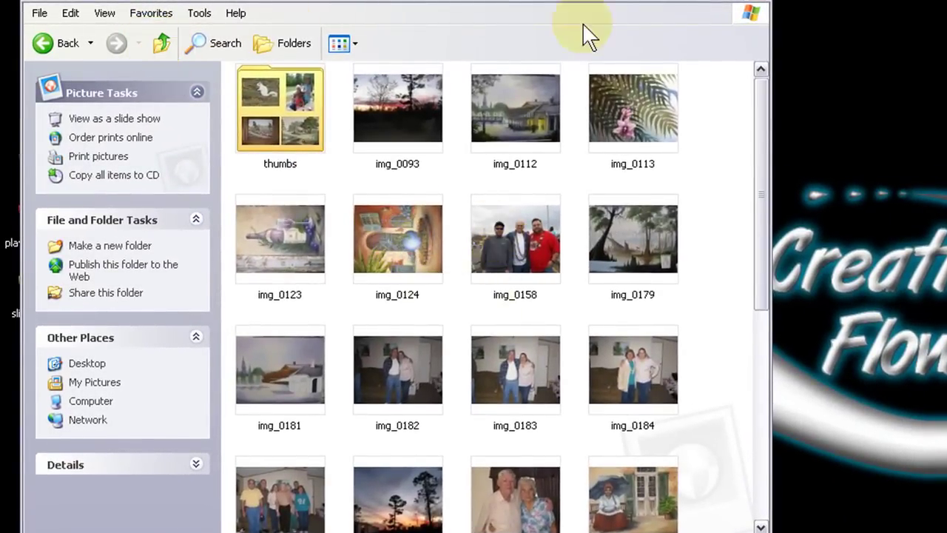
{"action": "left_click", "coordinate": [750, 5]}
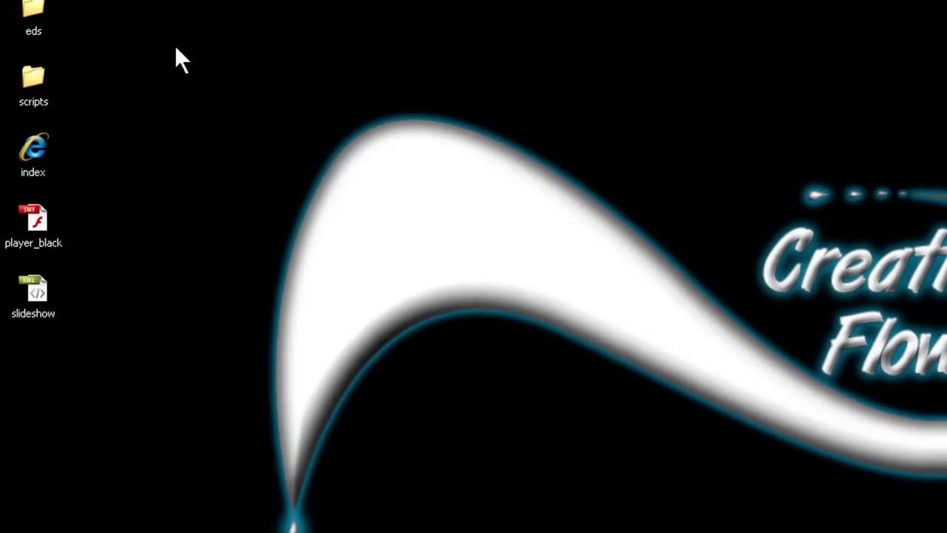
{"action": "double_click", "coordinate": [43, 74]}
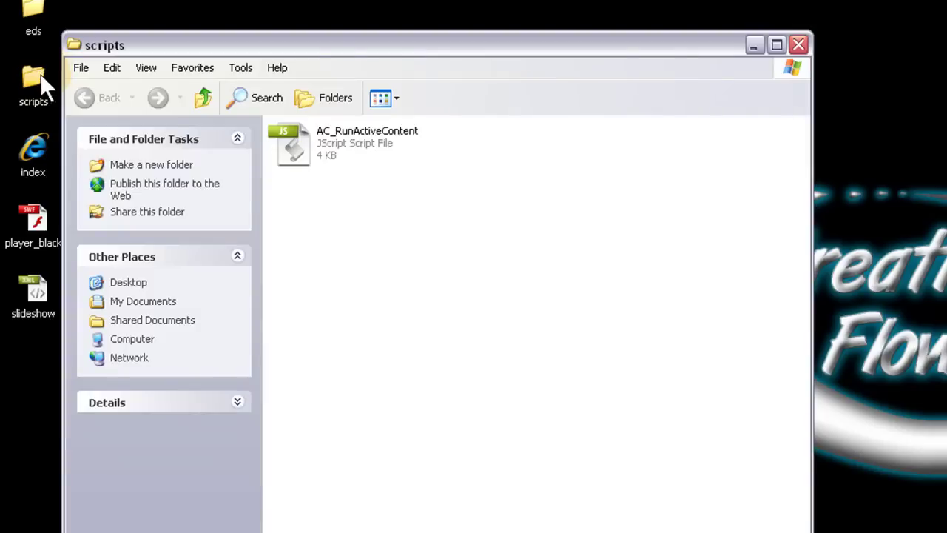
{"action": "left_click", "coordinate": [802, 50]}
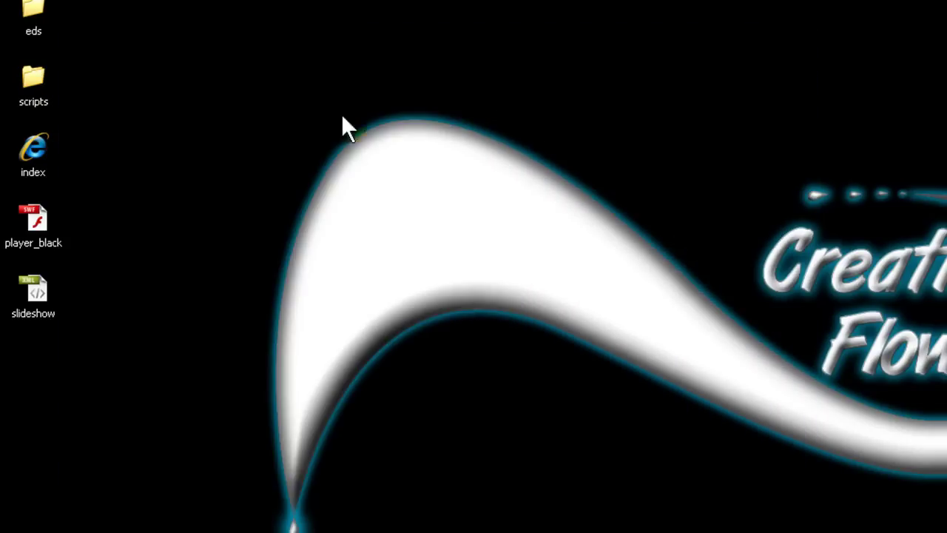
{"action": "right_click", "coordinate": [41, 148]}
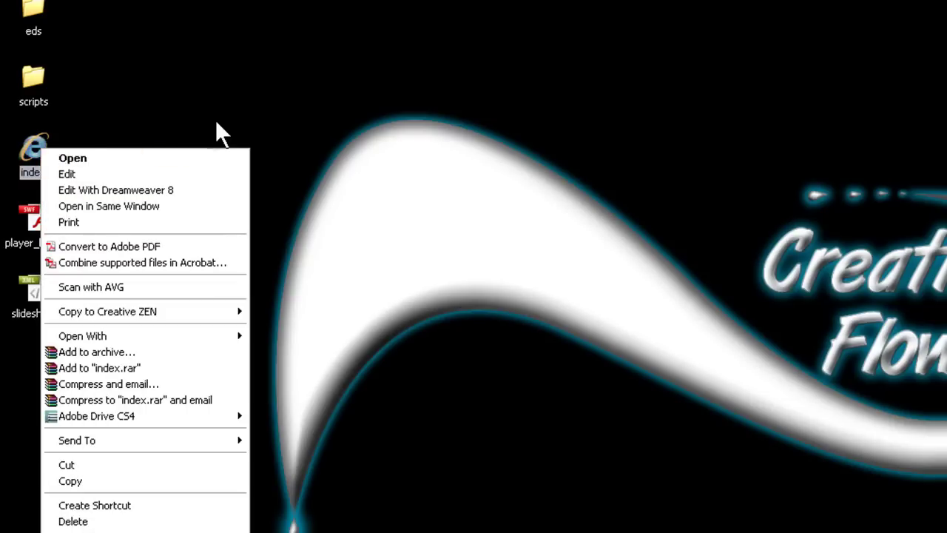
{"action": "left_click", "coordinate": [178, 138]}
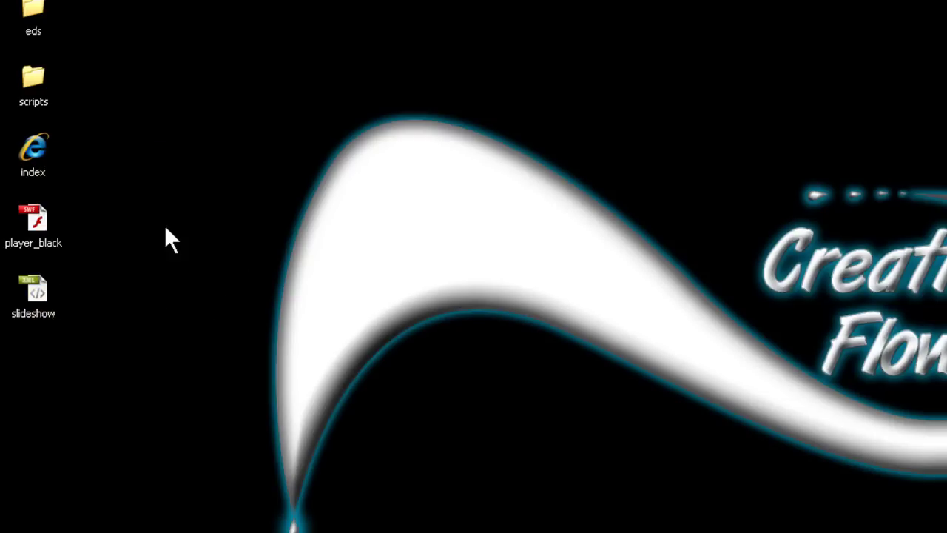